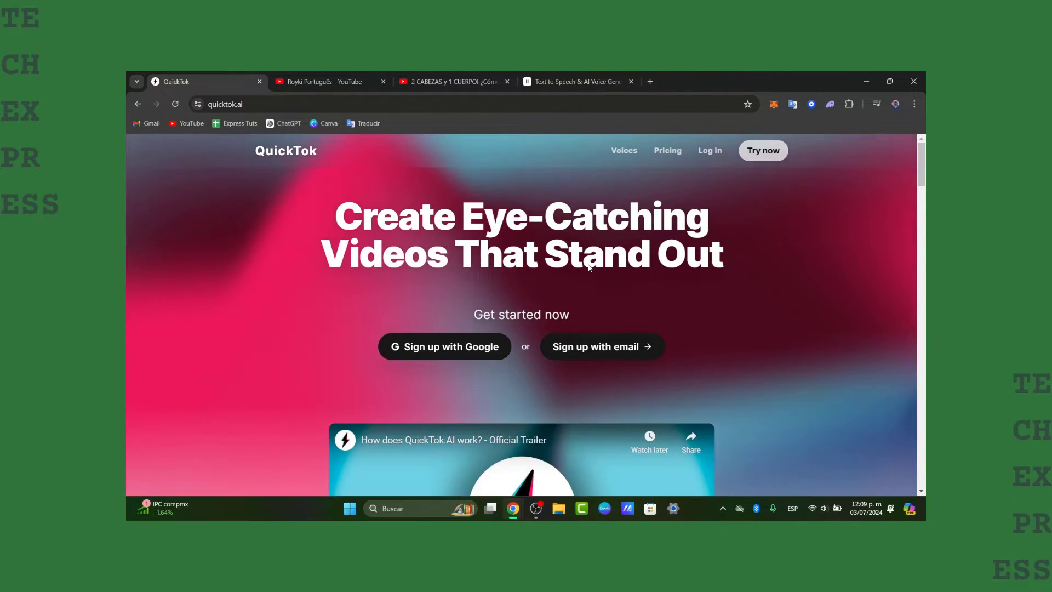
# Scroll the page, then switch to the ElevenLabs text-to-speech voice generator tab.
pyautogui.scroll(-5, 565, 224)
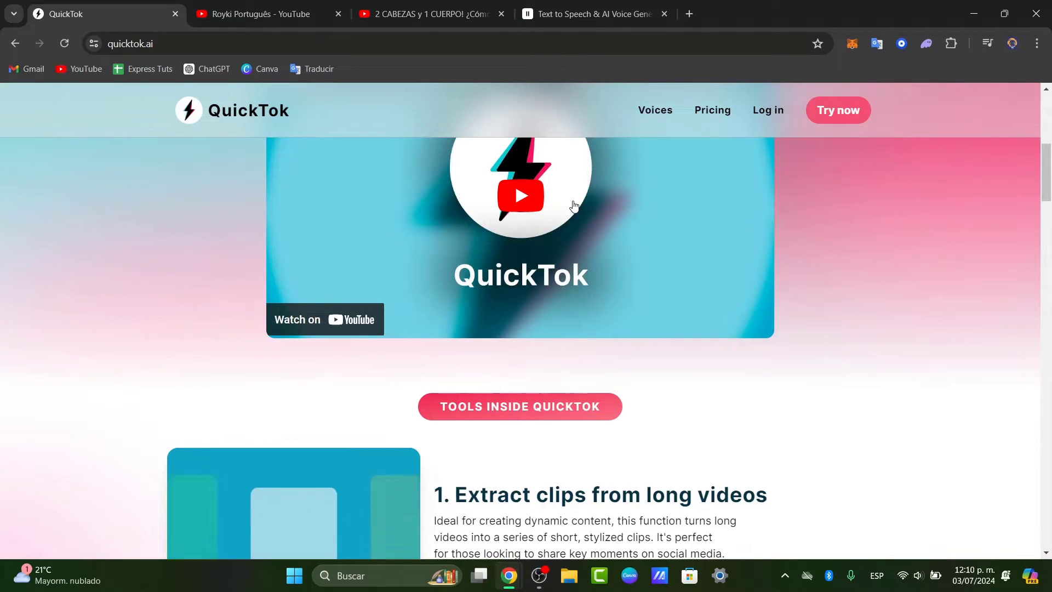
pyautogui.scroll(-5, 575, 205)
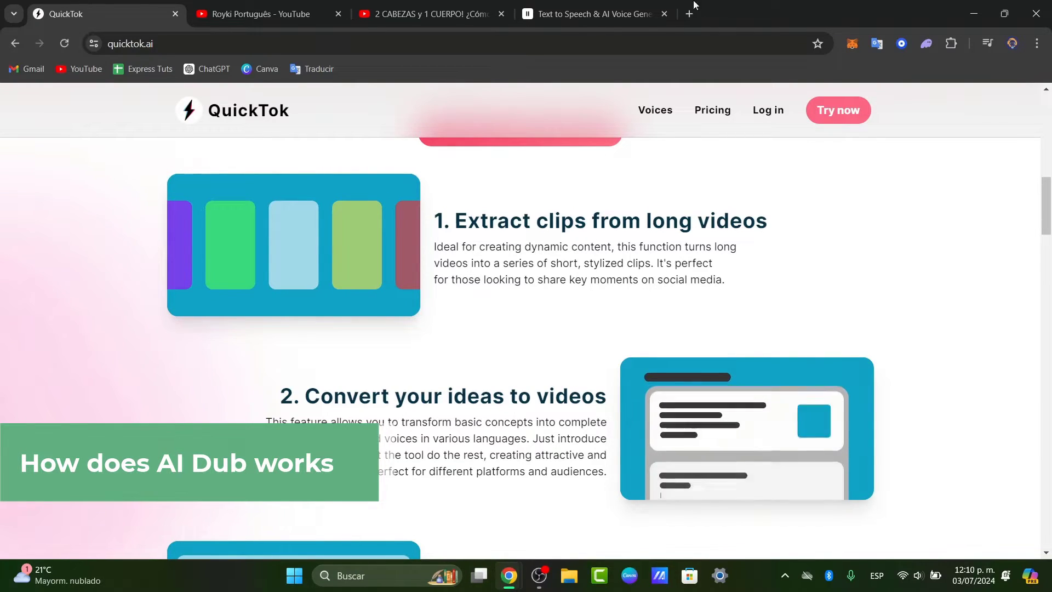
pyautogui.click(595, 14)
pyautogui.scroll(-3, 717, 295)
pyautogui.scroll(-6, 717, 295)
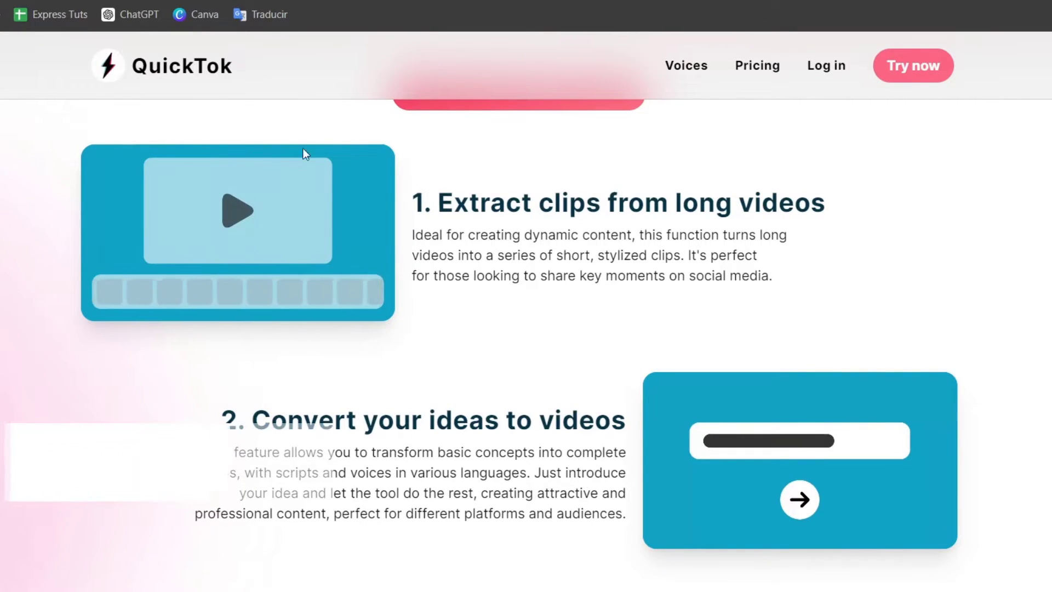
# Scroll through QuickTok's tool features and its Example Videos section.
pyautogui.scroll(3, 898, 247)
pyautogui.scroll(-2, 898, 254)
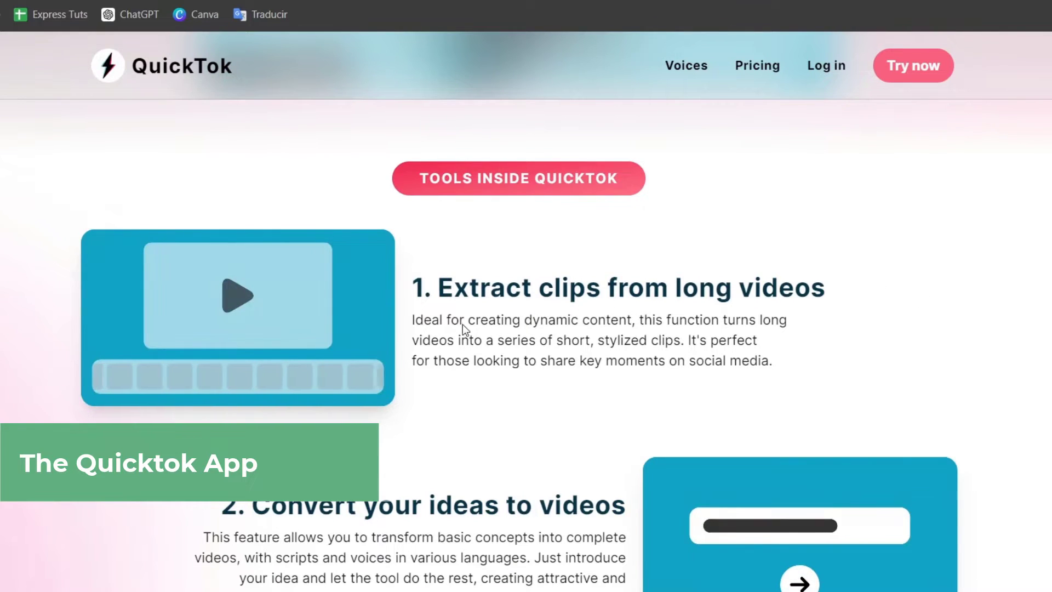
pyautogui.scroll(-3, 587, 383)
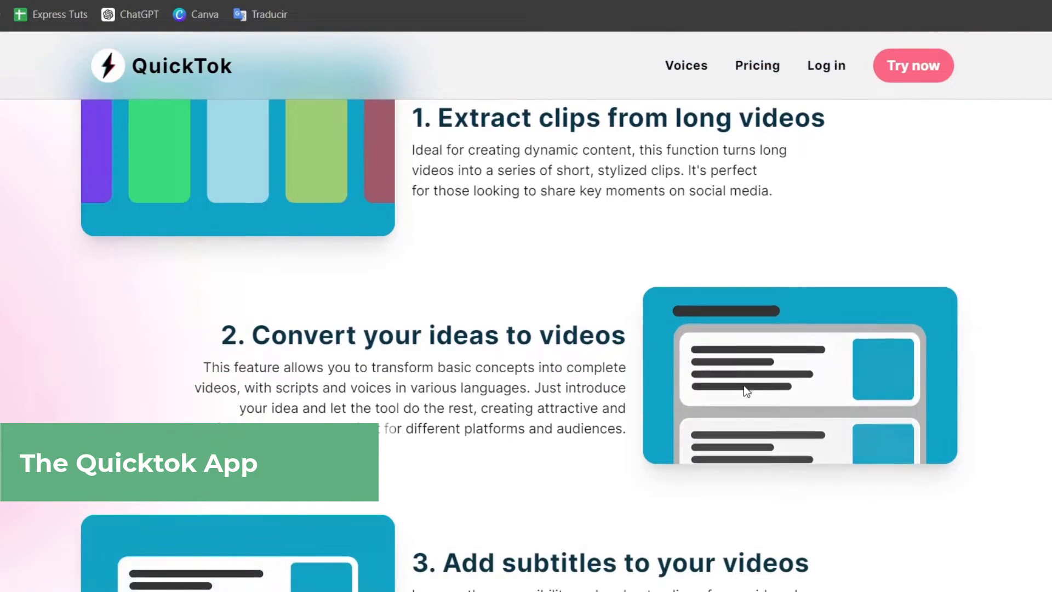
pyautogui.scroll(-3, 783, 389)
pyautogui.scroll(-6, 564, 350)
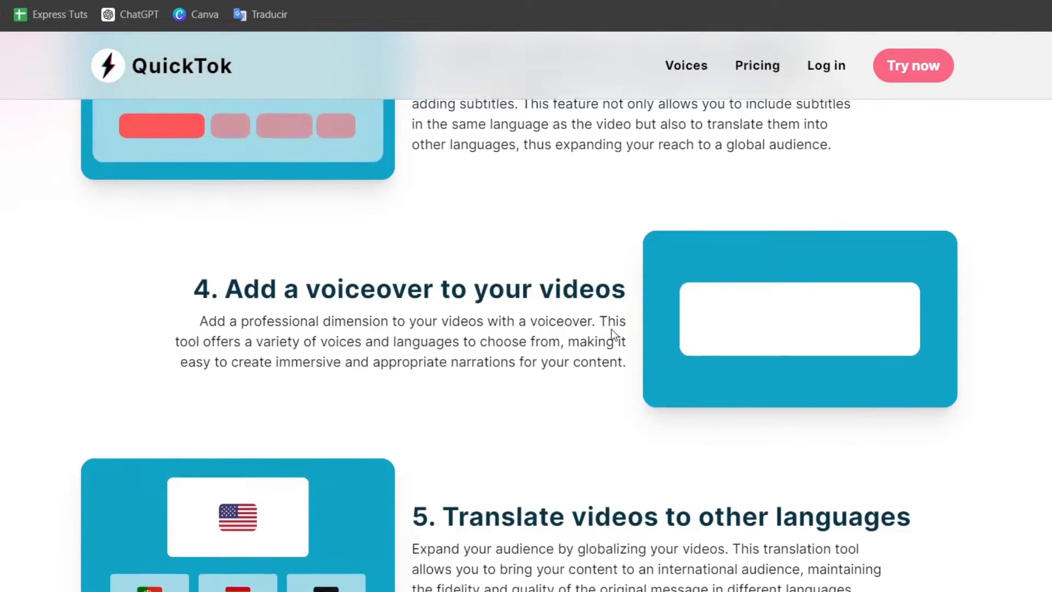
pyautogui.scroll(-5, 606, 328)
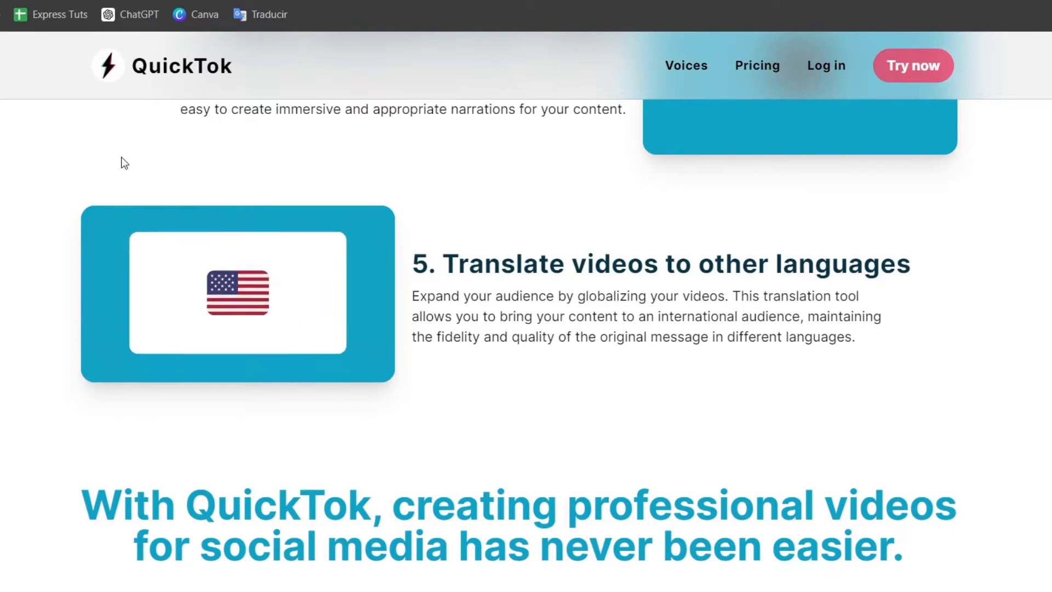
pyautogui.scroll(-7, 258, 268)
pyautogui.scroll(-3, 258, 273)
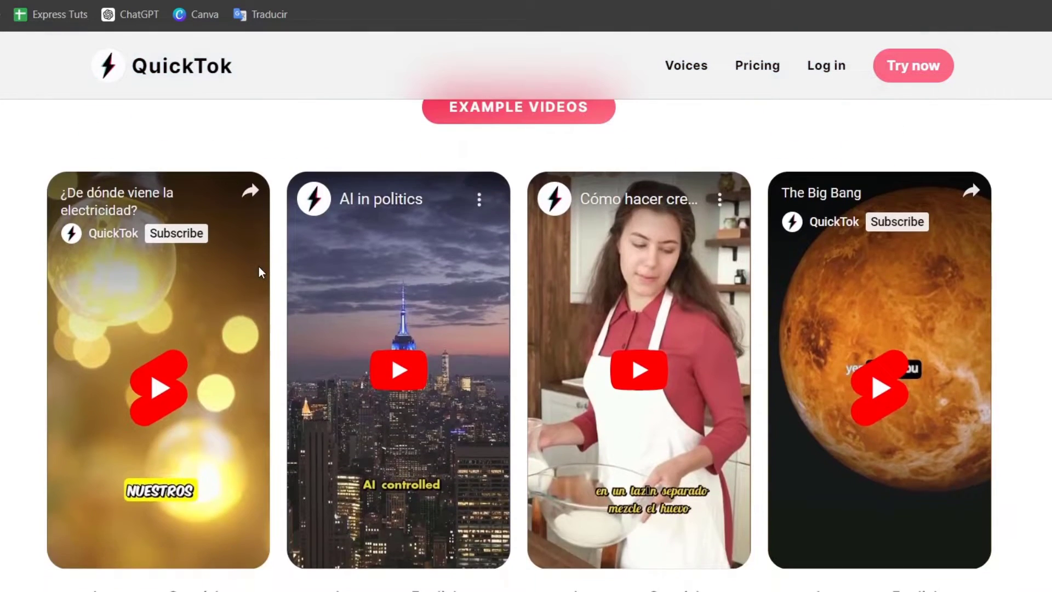
pyautogui.scroll(-2, 259, 272)
pyautogui.scroll(1, 259, 272)
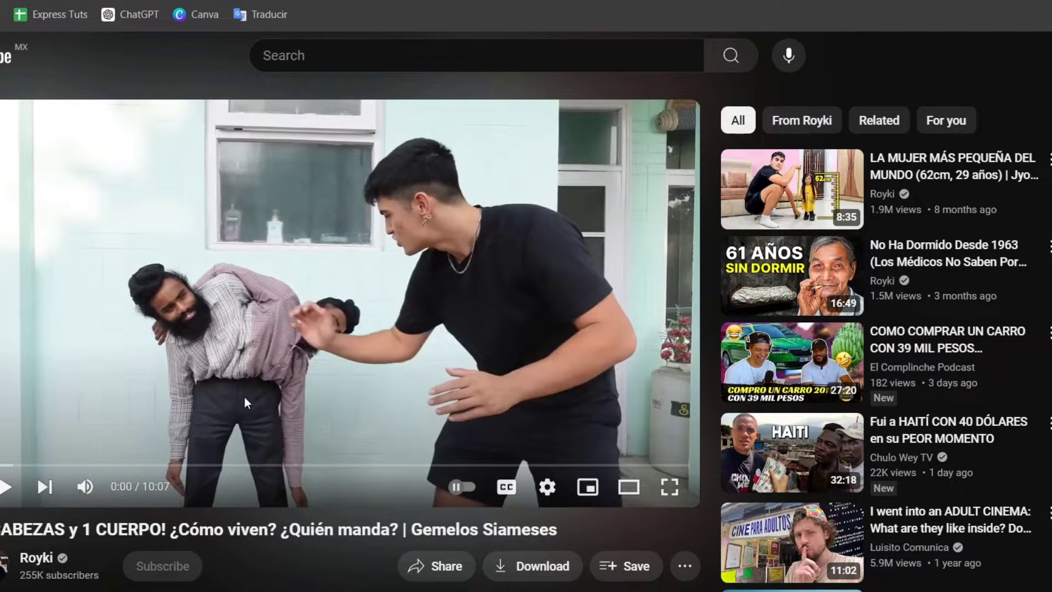
# Play the original Spanish conjoined-twins video and pause it at 0:06.
pyautogui.moveTo(85, 487)
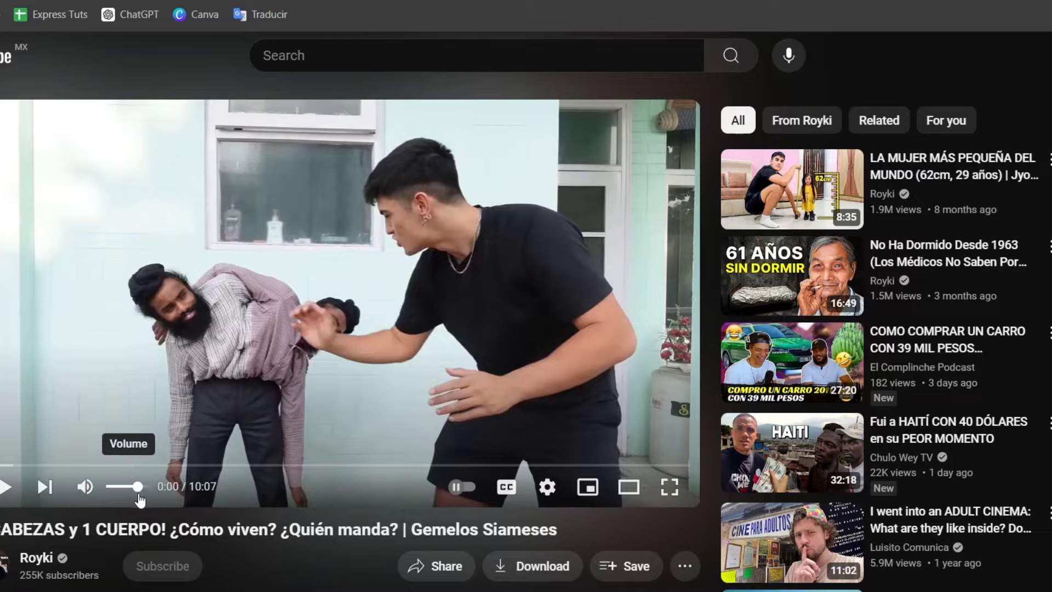
pyautogui.click(4, 493)
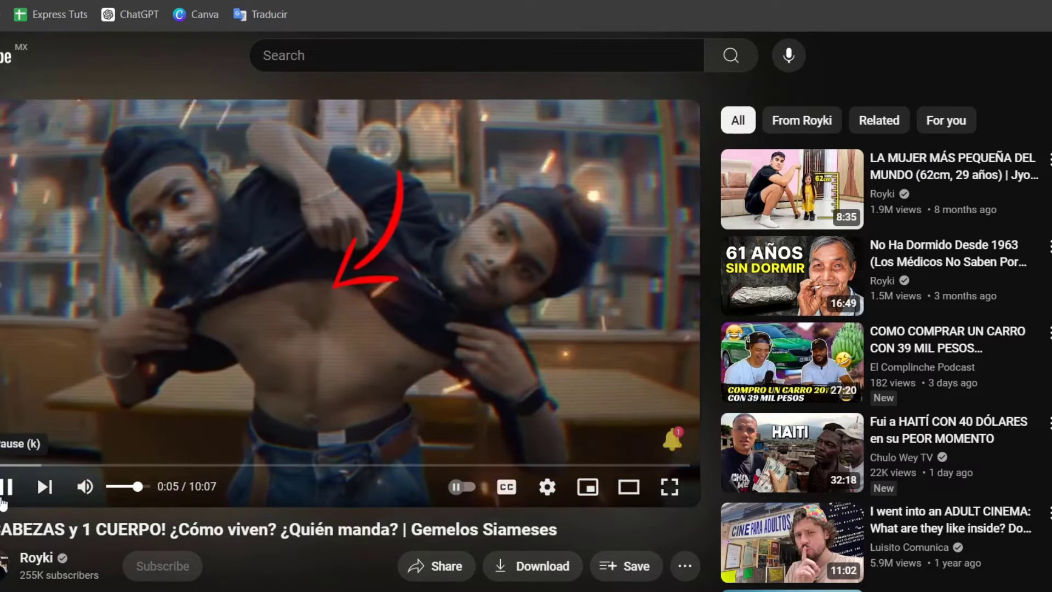
pyautogui.click(3, 500)
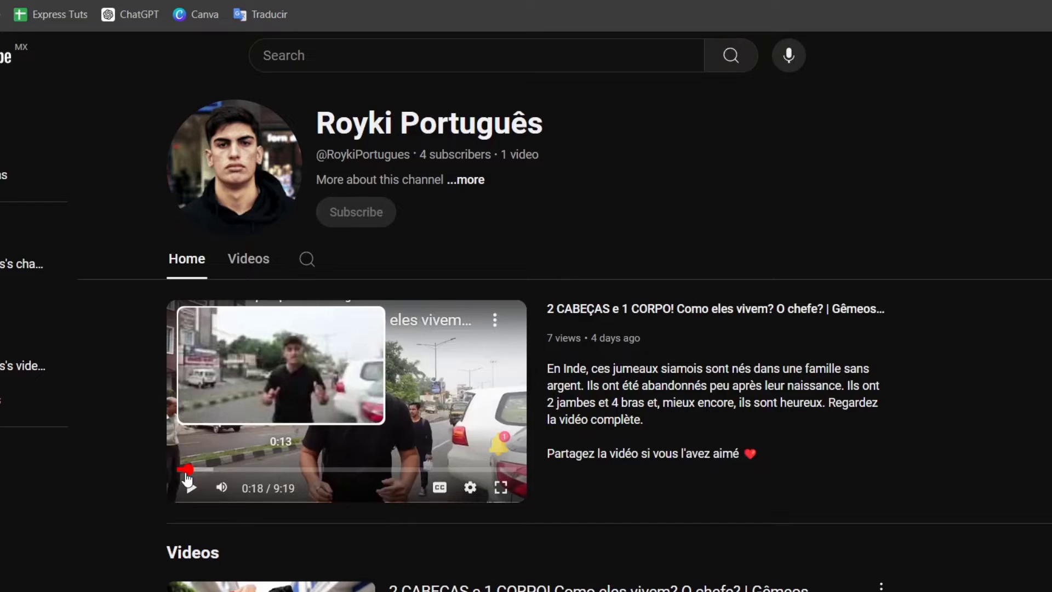
# Restart the dubbed Portuguese video on Royki Português, play it, and pause partway.
pyautogui.click(173, 471)
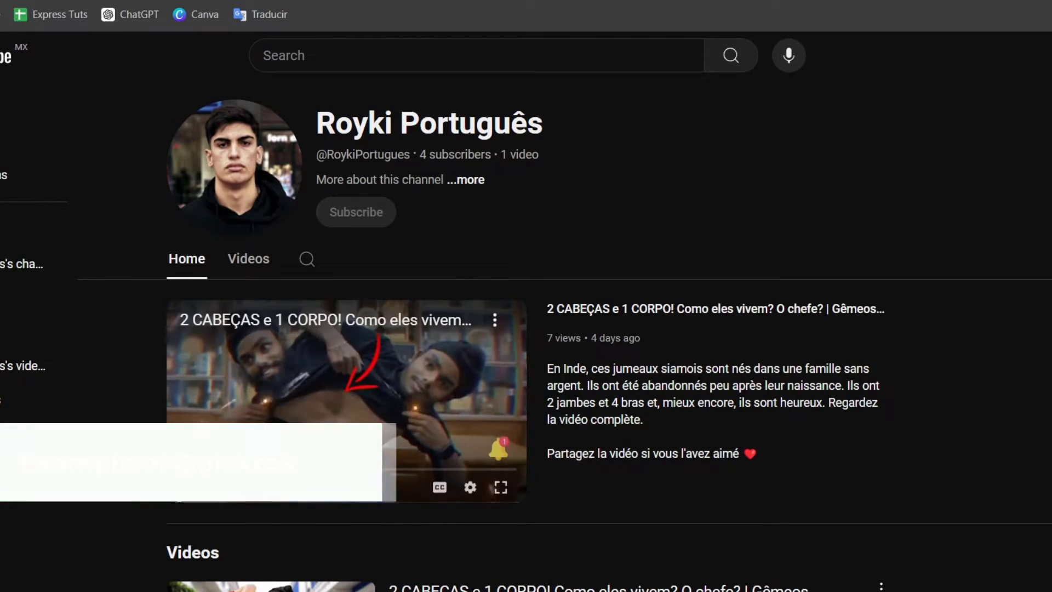
pyautogui.click(187, 487)
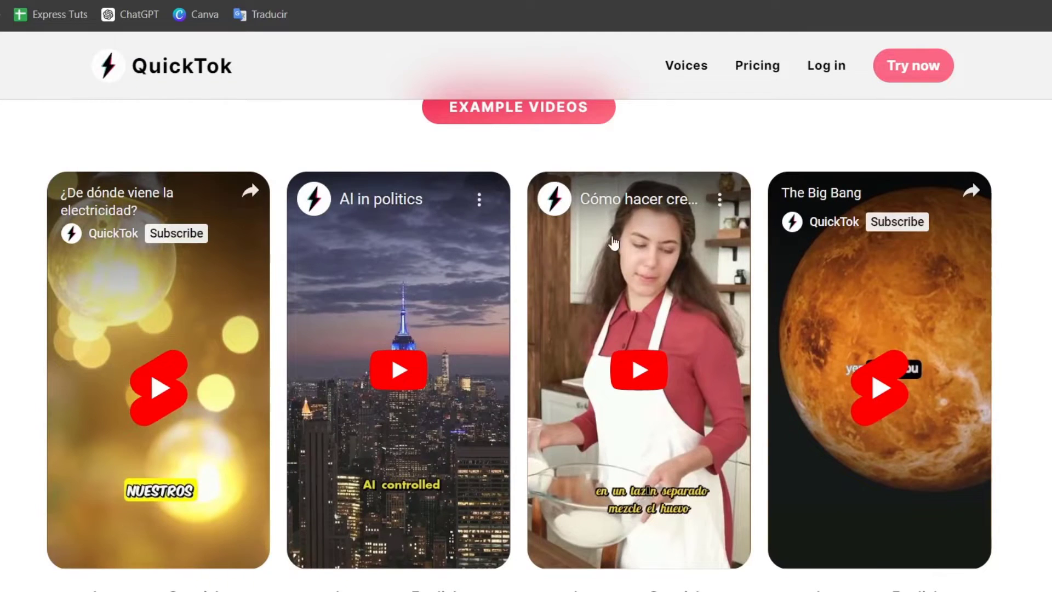
pyautogui.scroll(20, 933, 341)
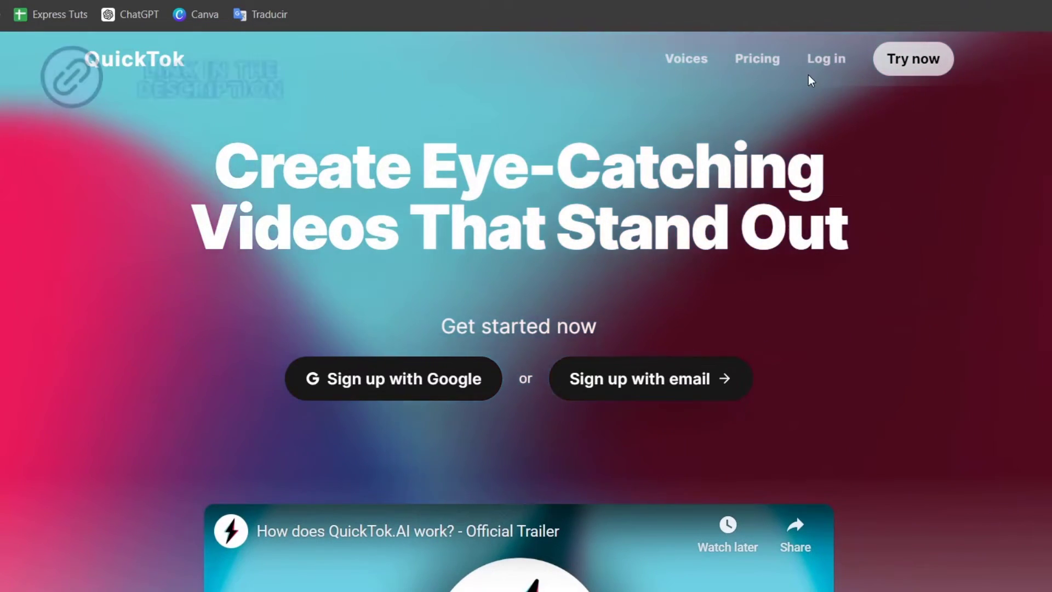
# Go to Pricing and compare the Professional and Ultra Realistic monthly plan cards.
pyautogui.click(772, 64)
pyautogui.scroll(-3, 825, 290)
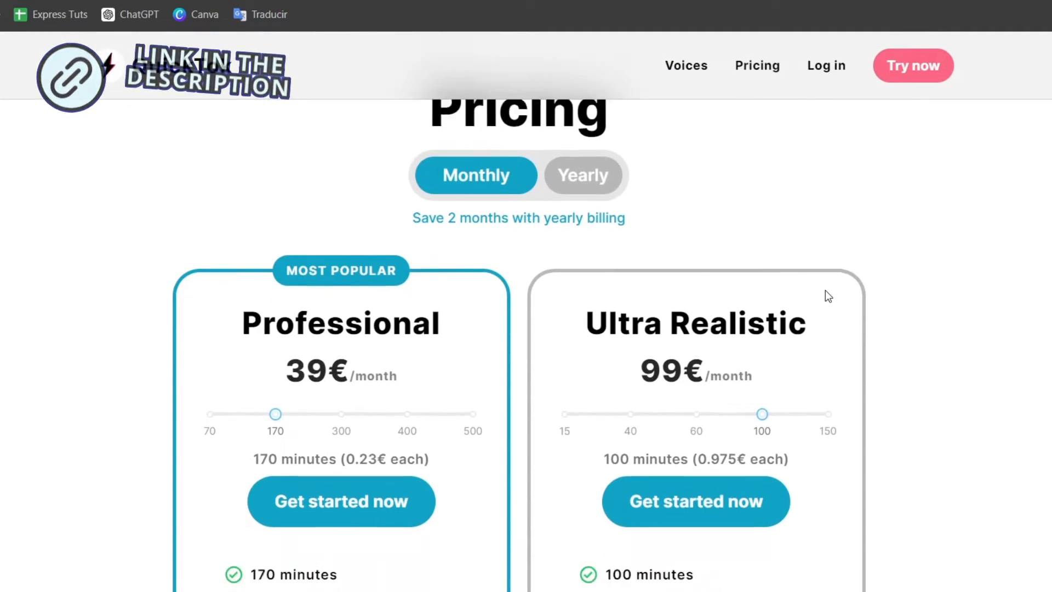
pyautogui.scroll(3, 825, 290)
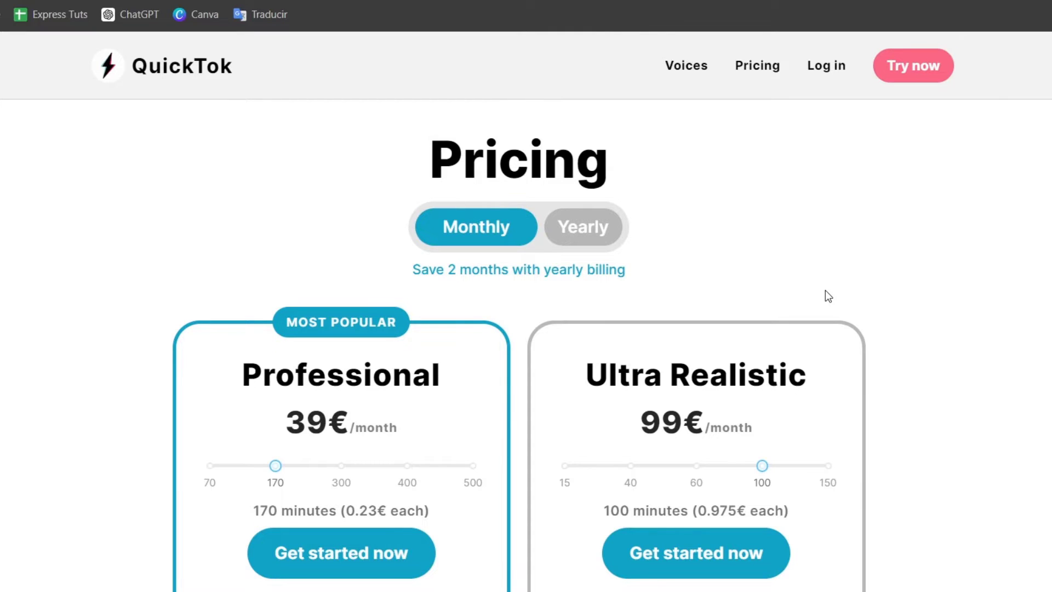
pyautogui.scroll(-2, 507, 424)
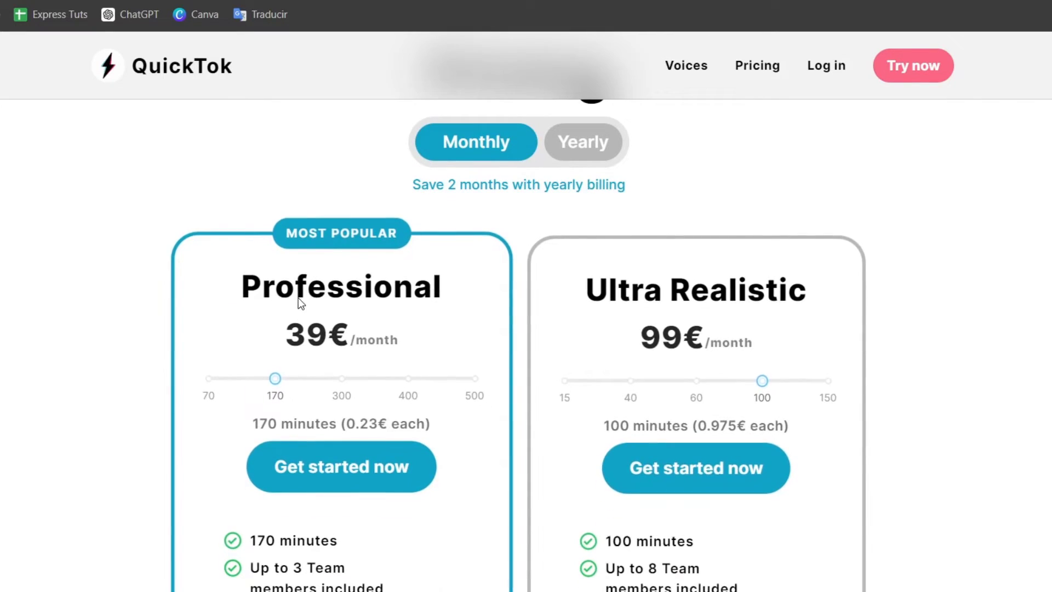
pyautogui.scroll(-3, 685, 333)
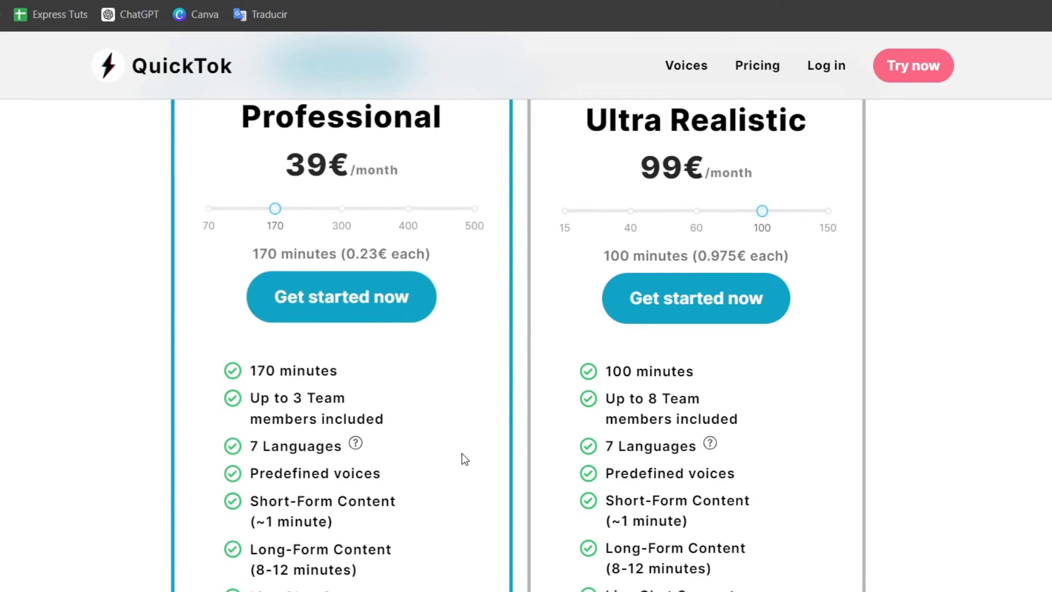
pyautogui.scroll(-3, 427, 488)
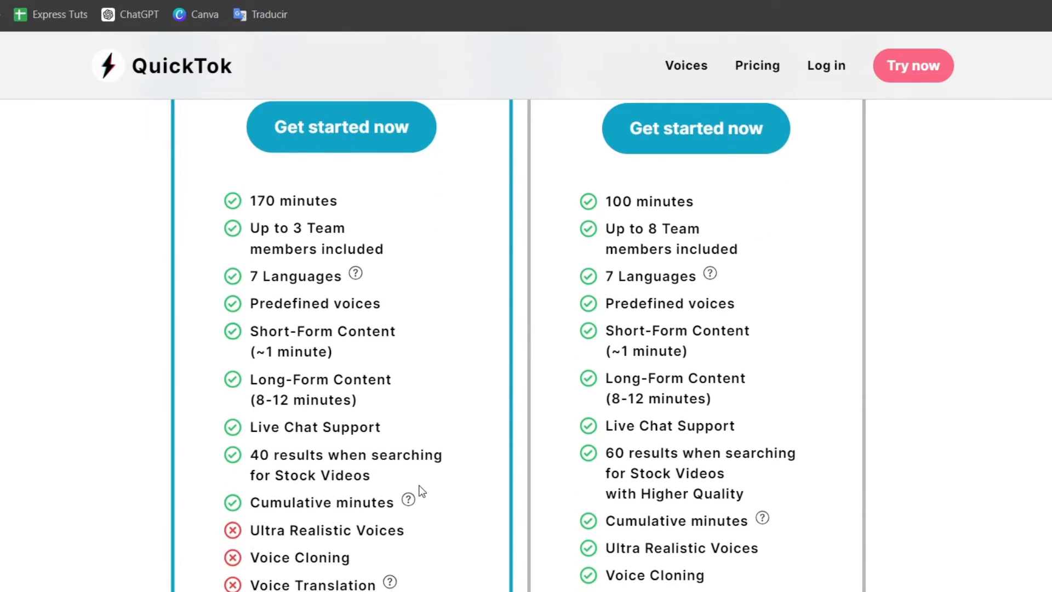
pyautogui.scroll(-3, 418, 491)
pyautogui.scroll(9, 422, 493)
pyautogui.scroll(2, 424, 493)
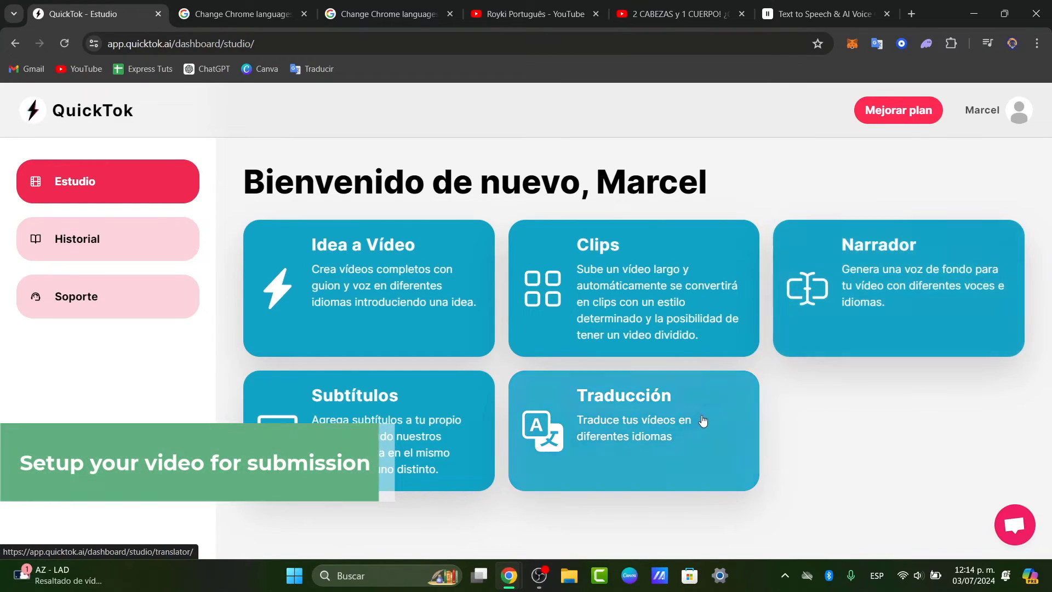
# Start a Traducción with the Corto (1–2 minute) video type and continue.
pyautogui.click(645, 456)
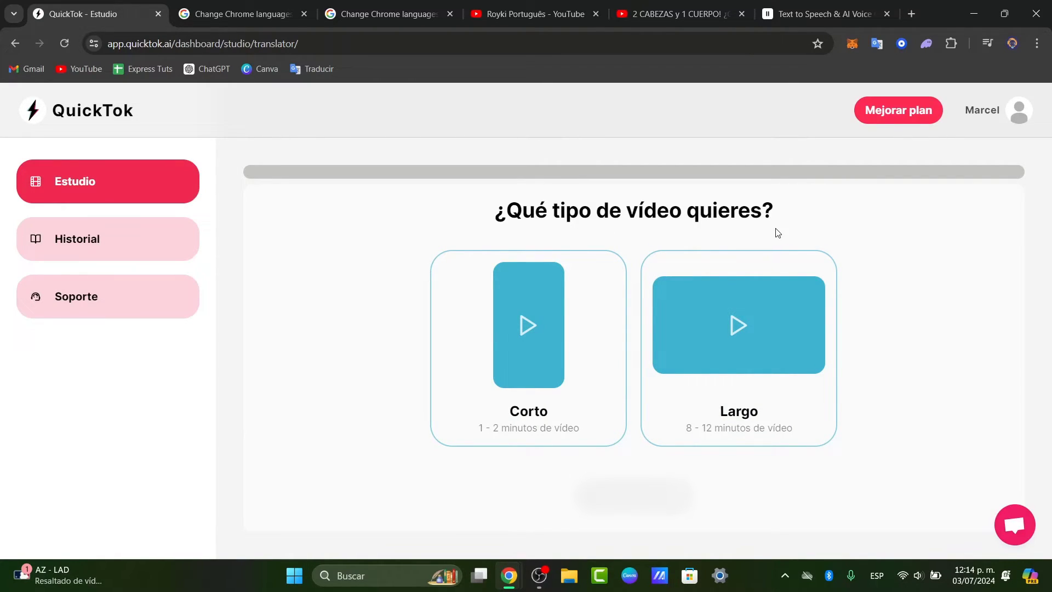
pyautogui.click(535, 350)
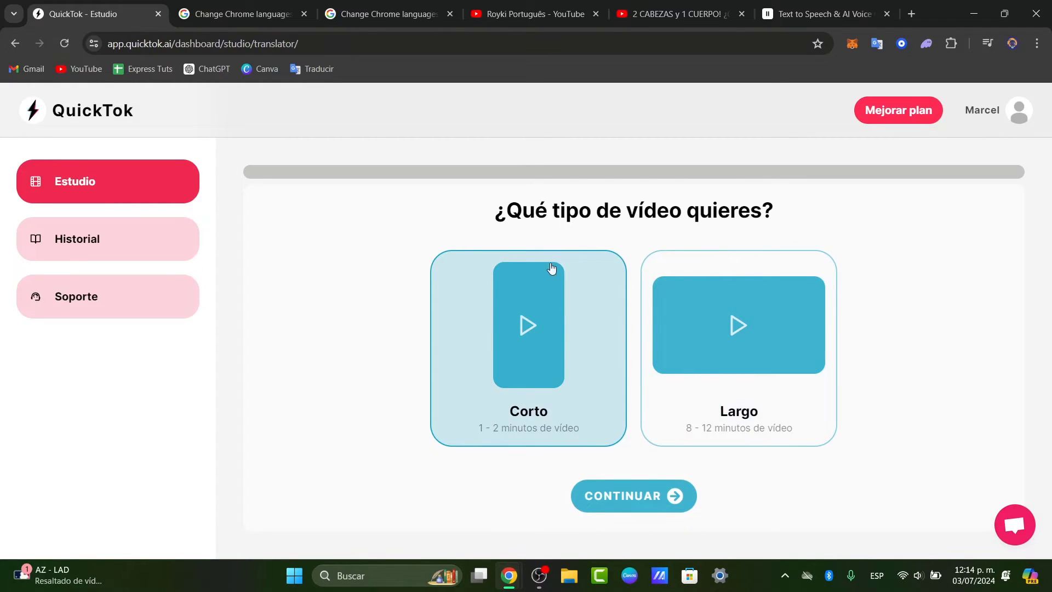
pyautogui.click(668, 500)
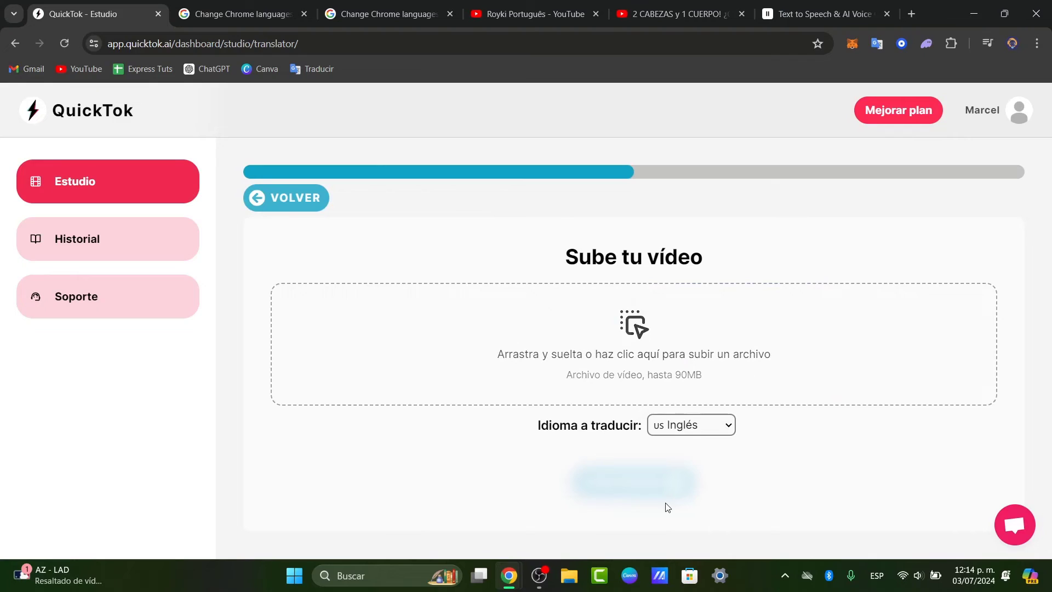
# Upload Ryoki_eng2, set Idioma a traducir to Español, and start generating the translation.
pyautogui.click(592, 363)
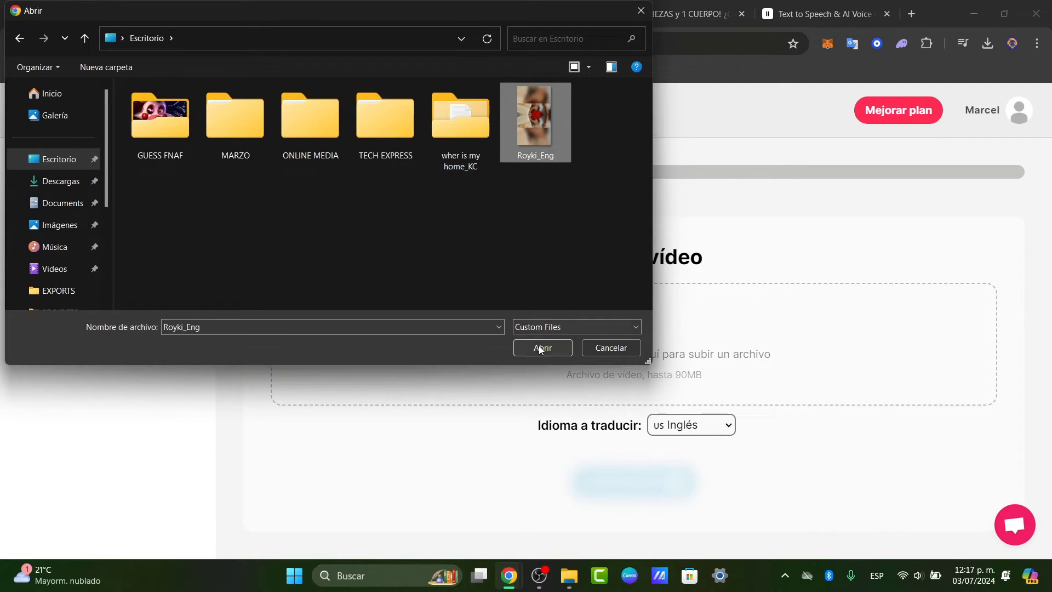
pyautogui.click(539, 348)
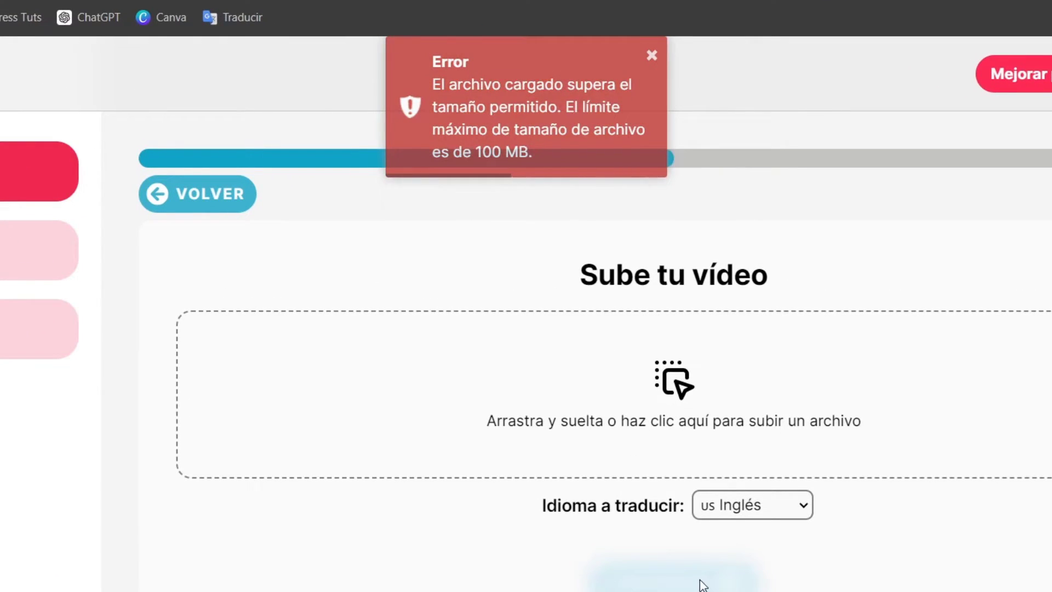
pyautogui.click(723, 514)
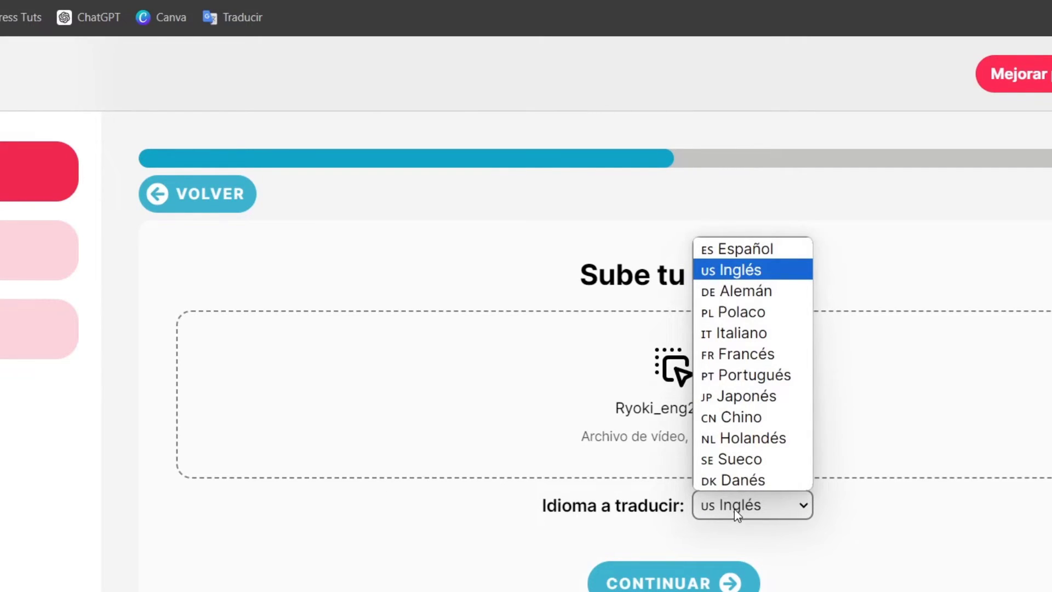
pyautogui.click(729, 251)
pyautogui.click(673, 582)
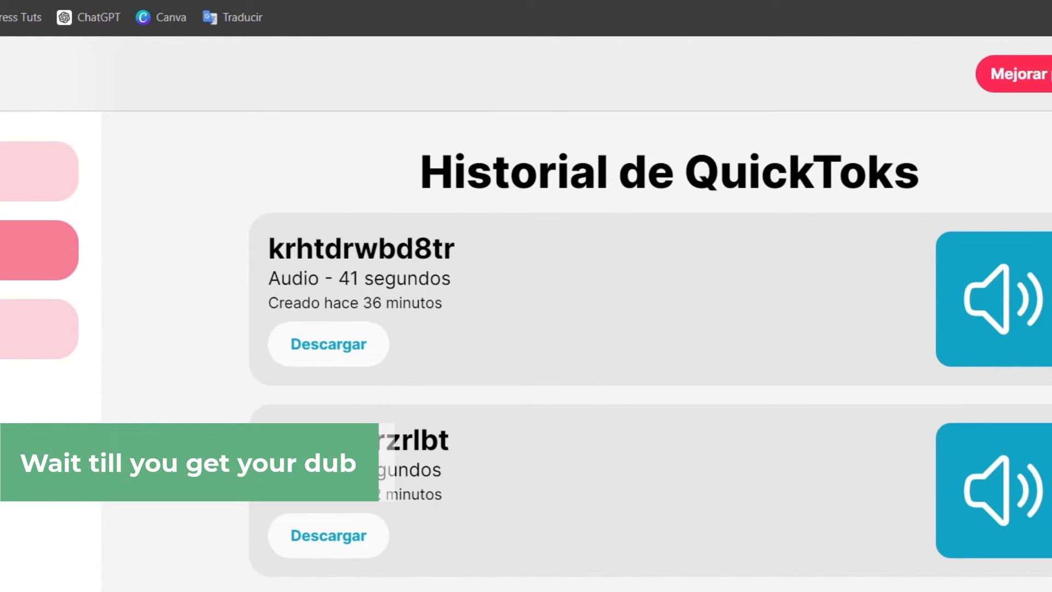
# Reload Historial via Estudio so the new 50-second audio dub tops the list.
pyautogui.scroll(-8, 508, 300)
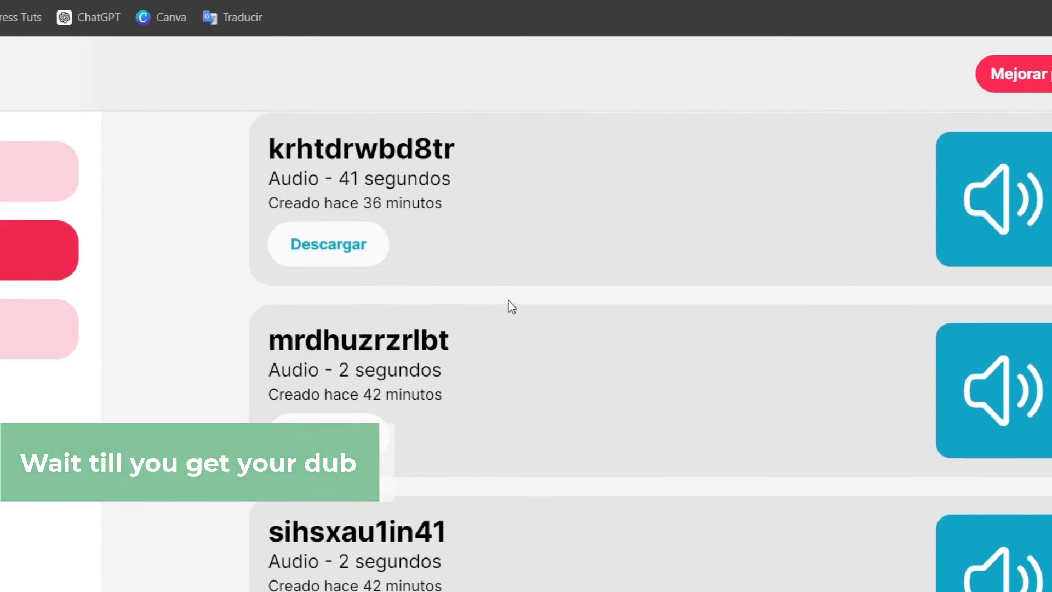
pyautogui.scroll(-19, 507, 305)
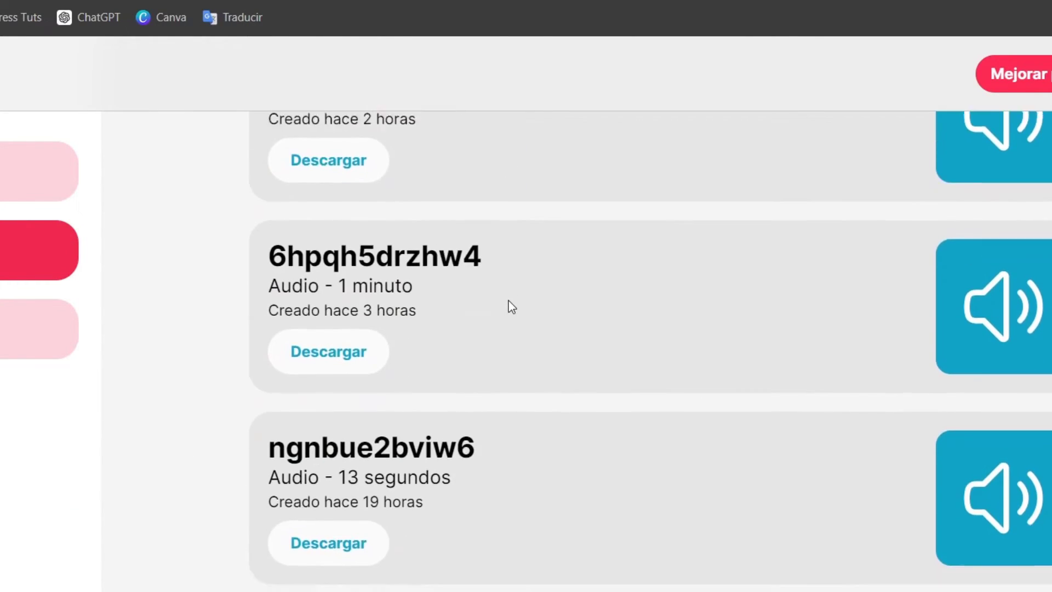
pyautogui.scroll(9, 507, 305)
pyautogui.scroll(10, 457, 302)
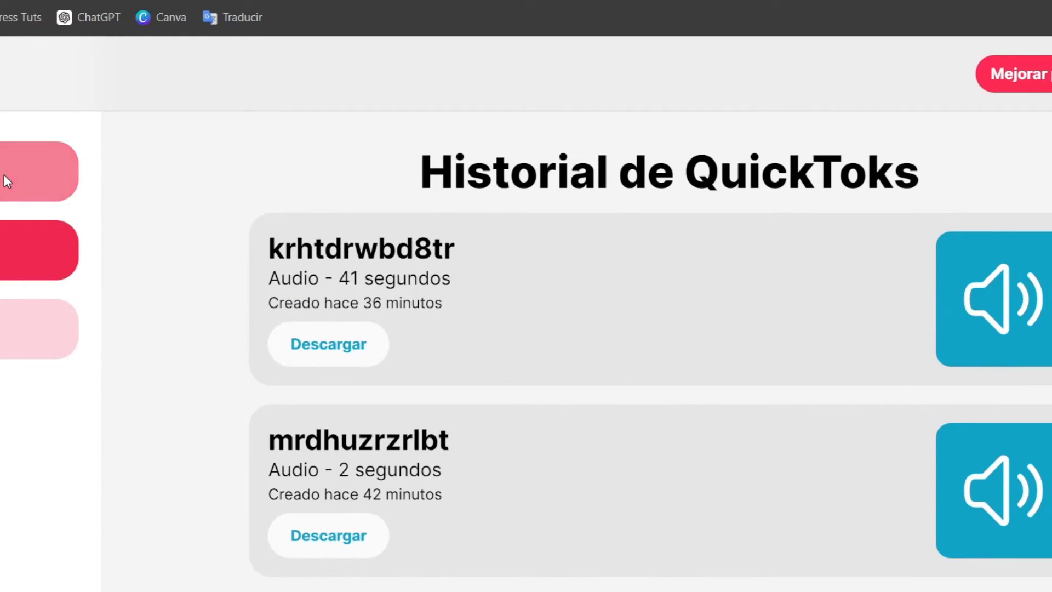
pyautogui.click(6, 182)
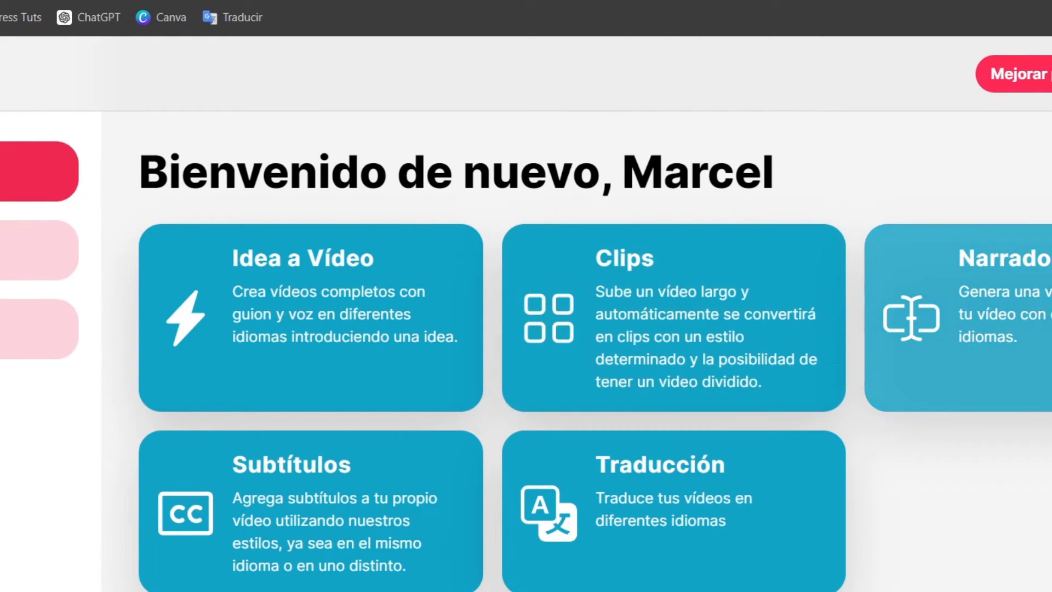
pyautogui.click(23, 268)
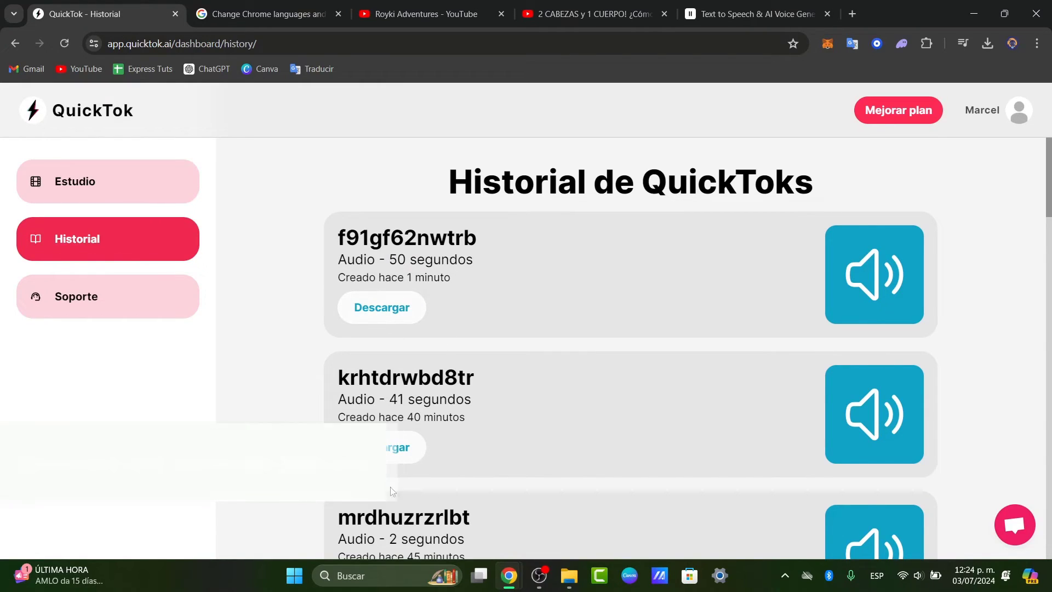
# Launch CapCut from Windows Search, dismiss the notifications prompt, and open project 0703.
pyautogui.click(354, 574)
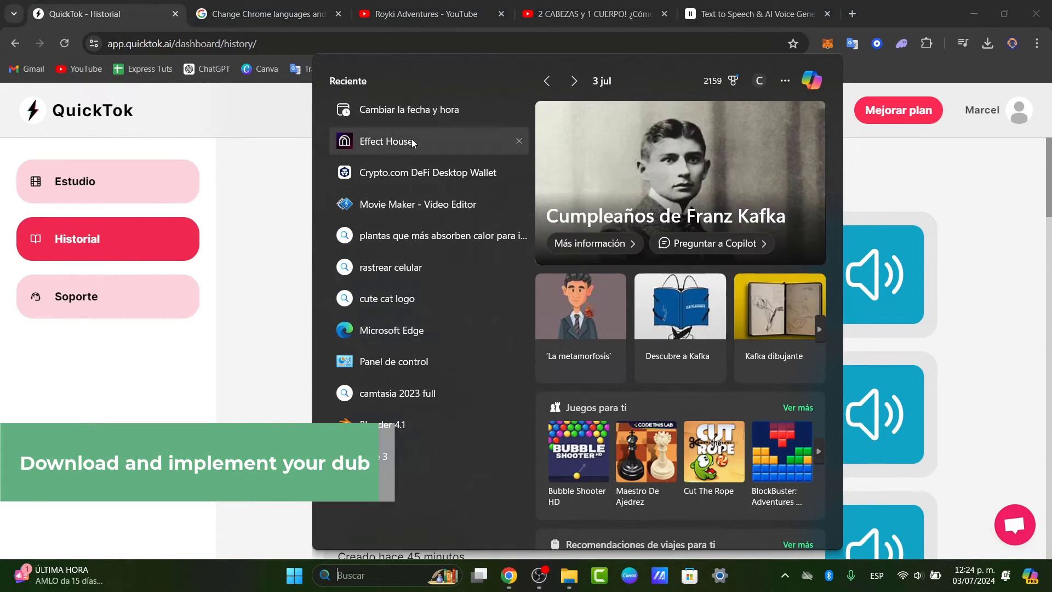
pyautogui.click(421, 173)
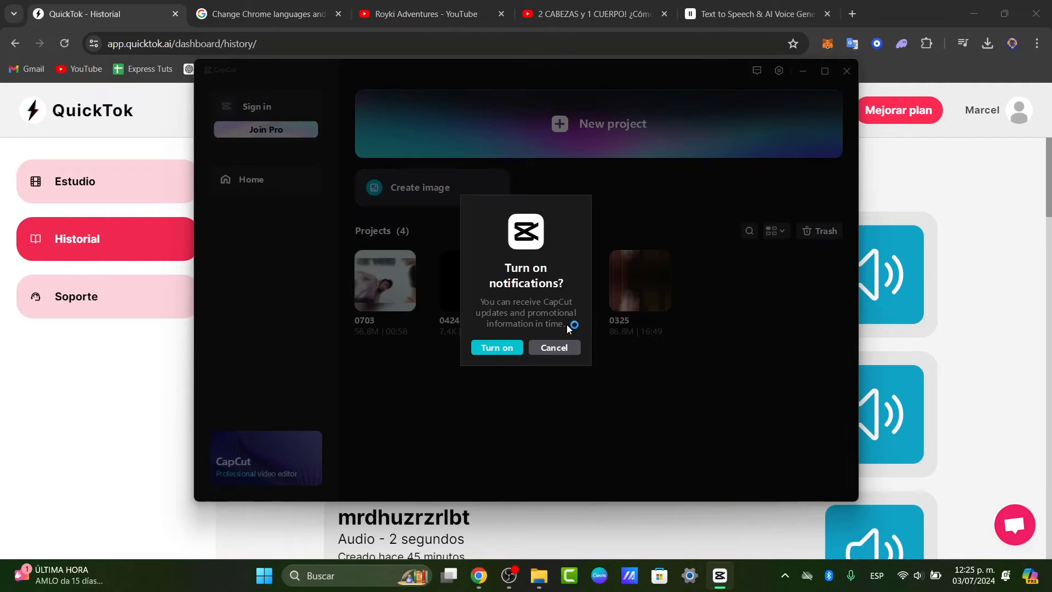
pyautogui.click(551, 348)
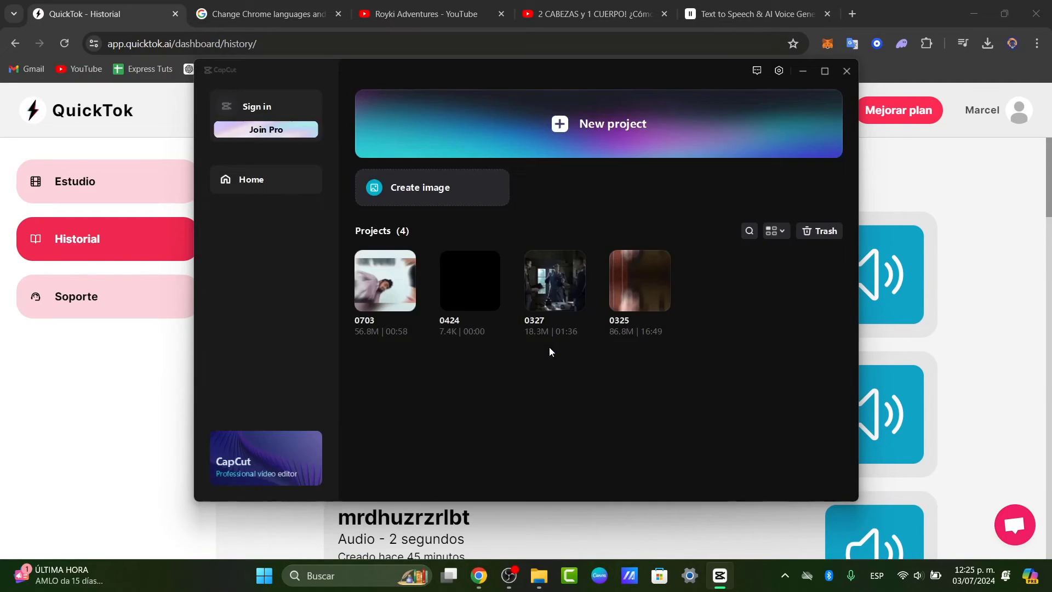
pyautogui.click(399, 294)
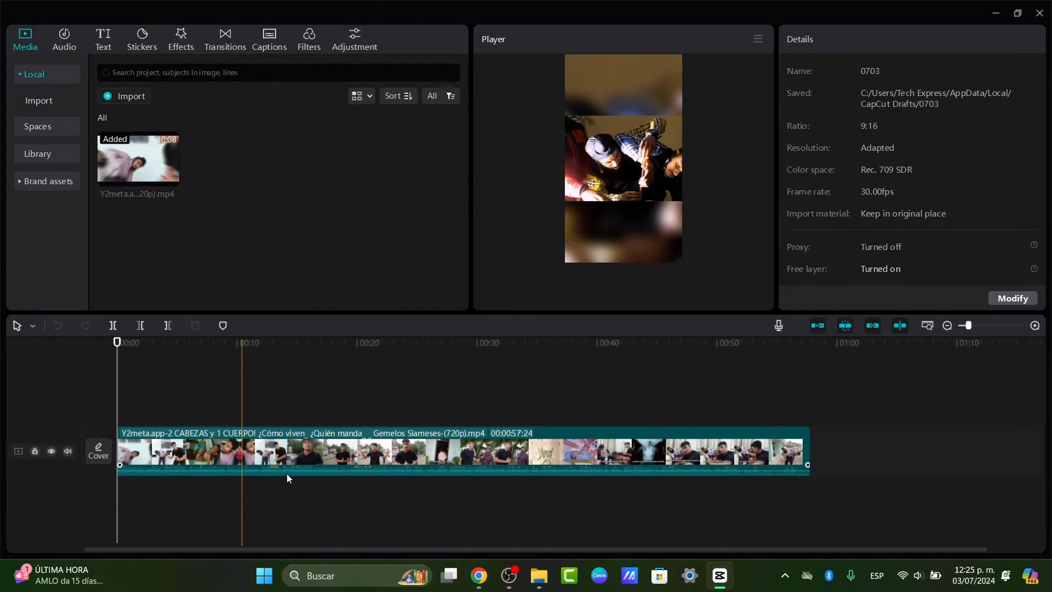
# Extract the clip's audio onto its own -∞dB muted track, then open File Explorer.
pyautogui.click(374, 468)
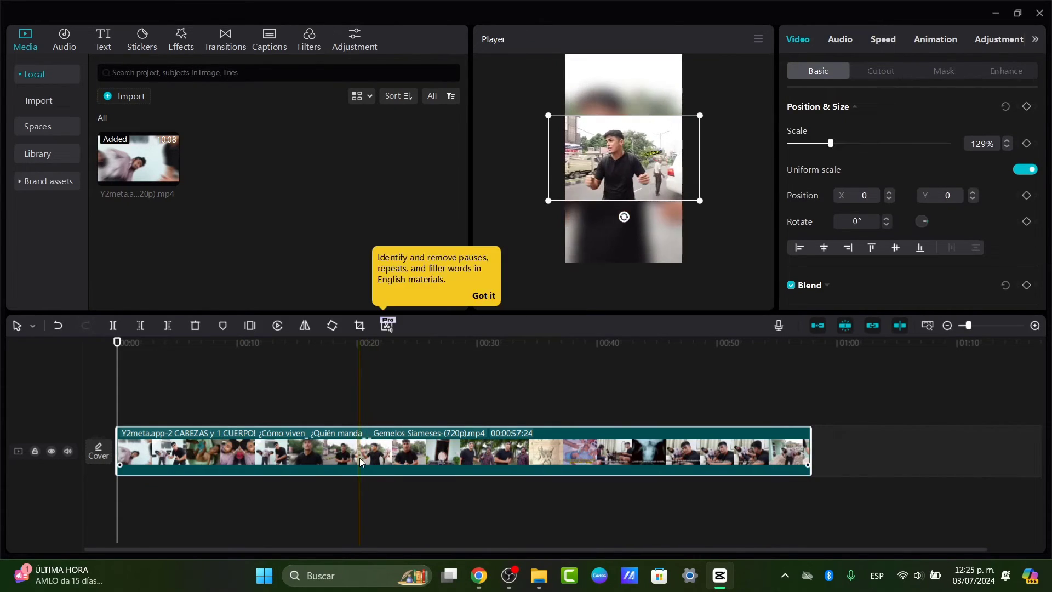
pyautogui.rightClick(359, 457)
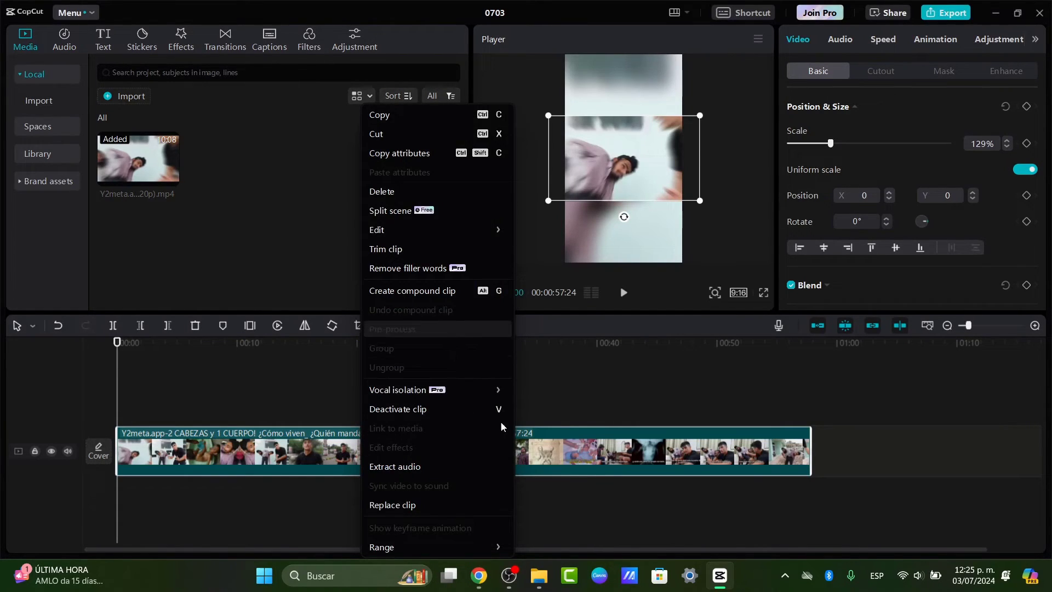
pyautogui.click(441, 466)
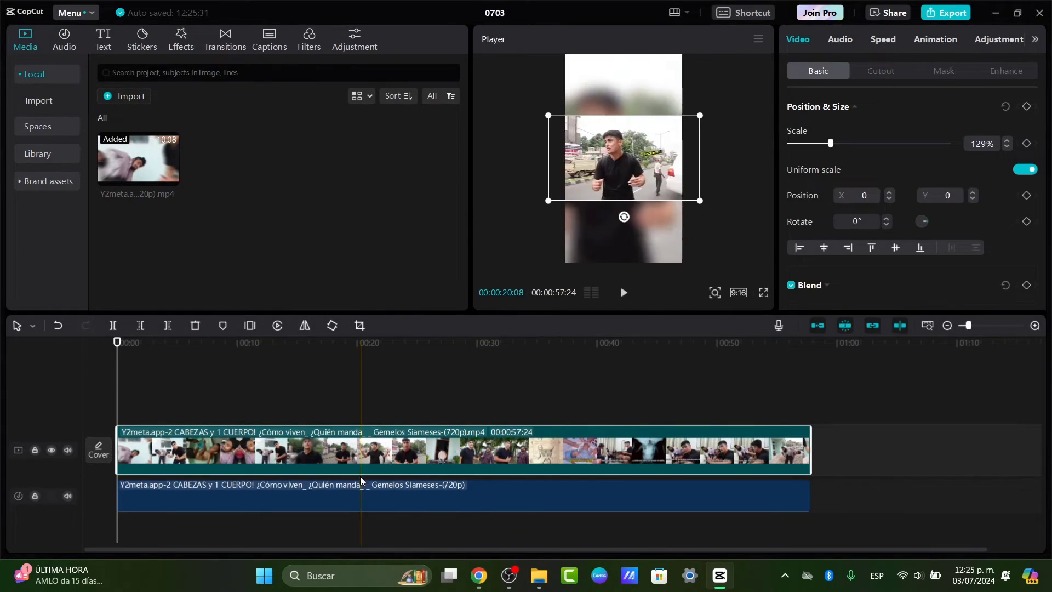
pyautogui.click(273, 499)
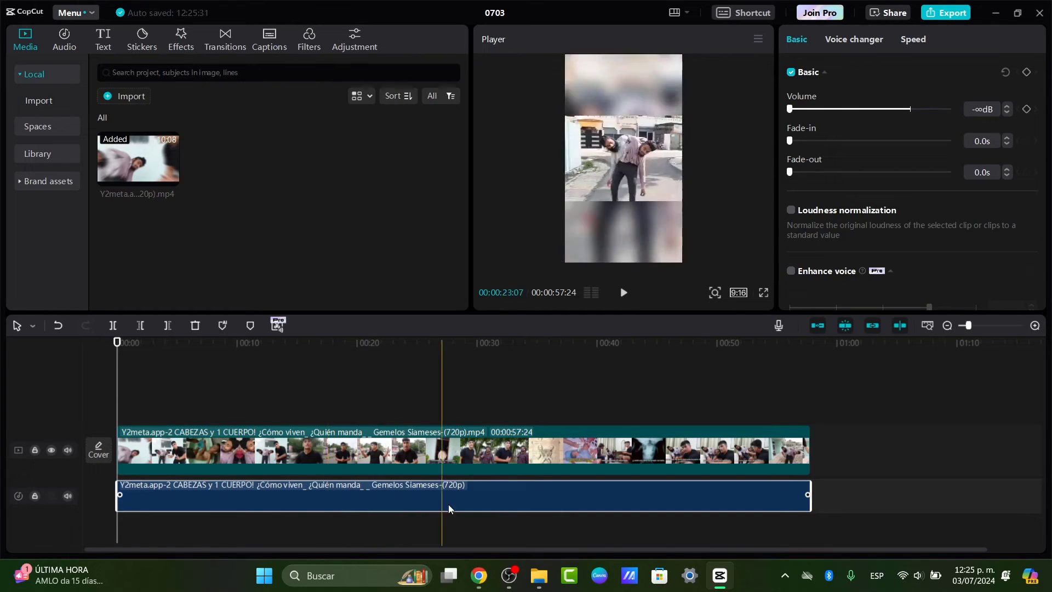
pyautogui.click(539, 575)
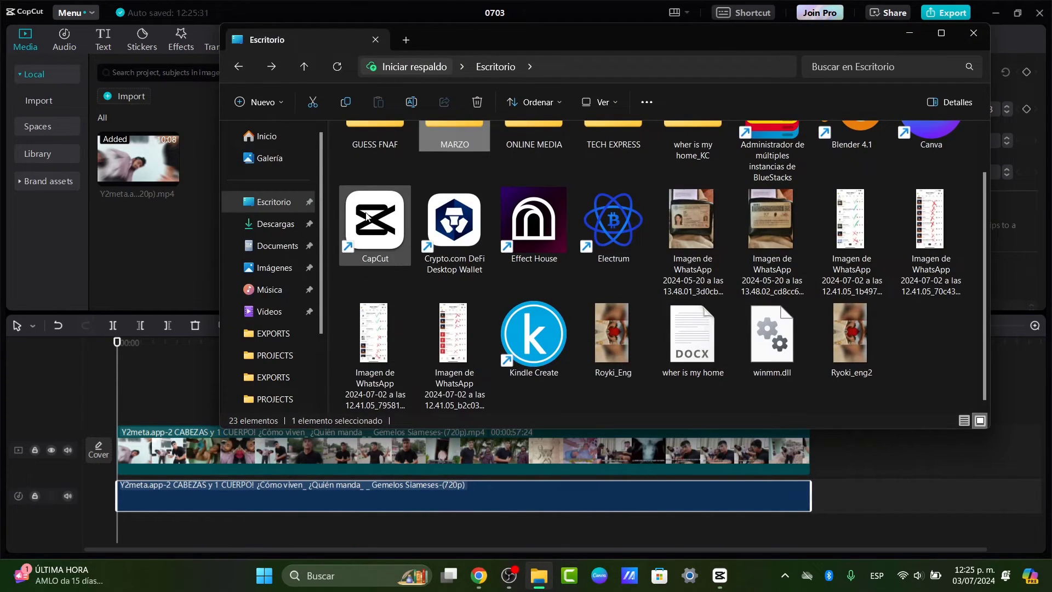
# Check the Descargas folder, then return to CapCut and preview the 0703 timeline.
pyautogui.click(277, 232)
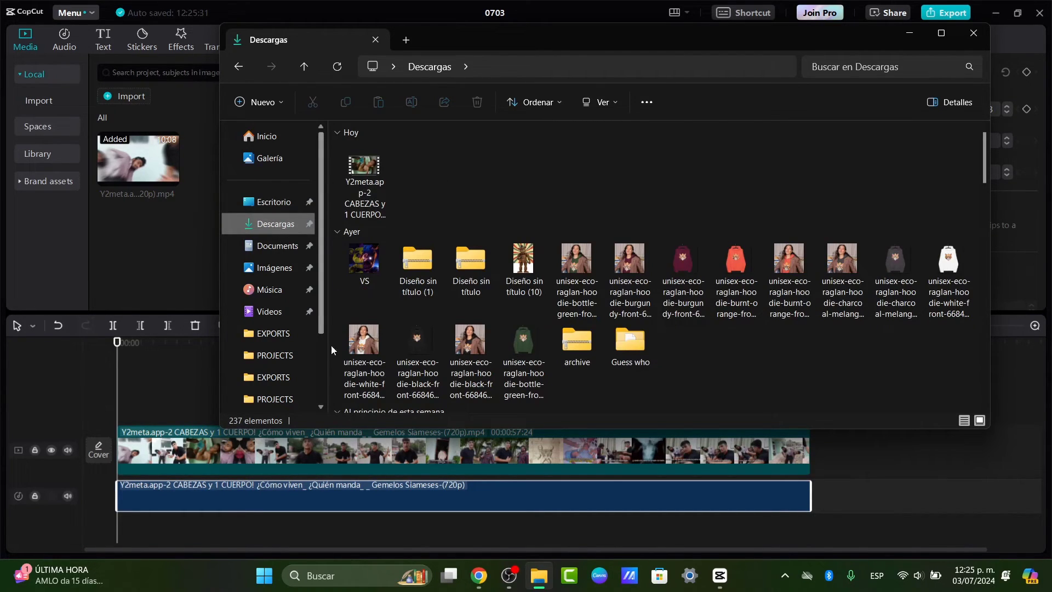
pyautogui.click(215, 378)
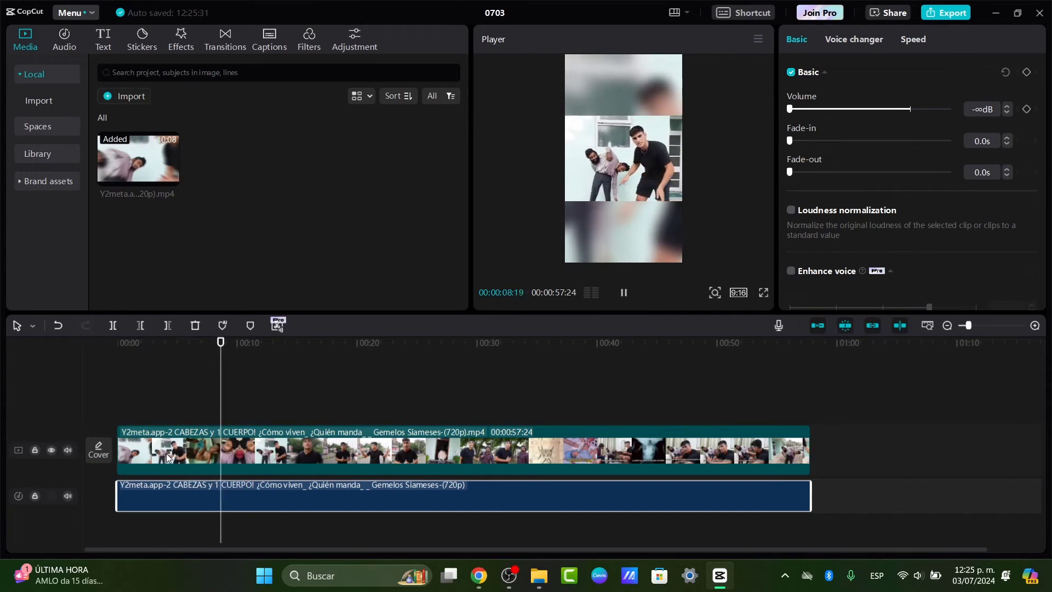
pyautogui.press('space')
# Bring the browser forward and play the Royki Adventures featured conjoined-twins video to show the English dub.
pyautogui.moveTo(489, 587)
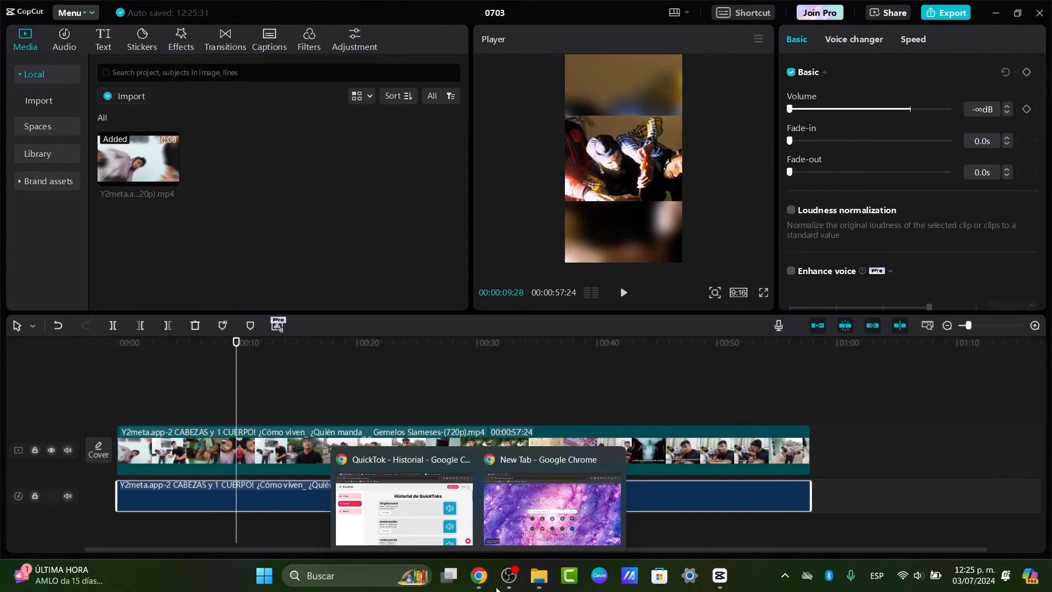
pyautogui.click(402, 498)
pyautogui.click(462, 6)
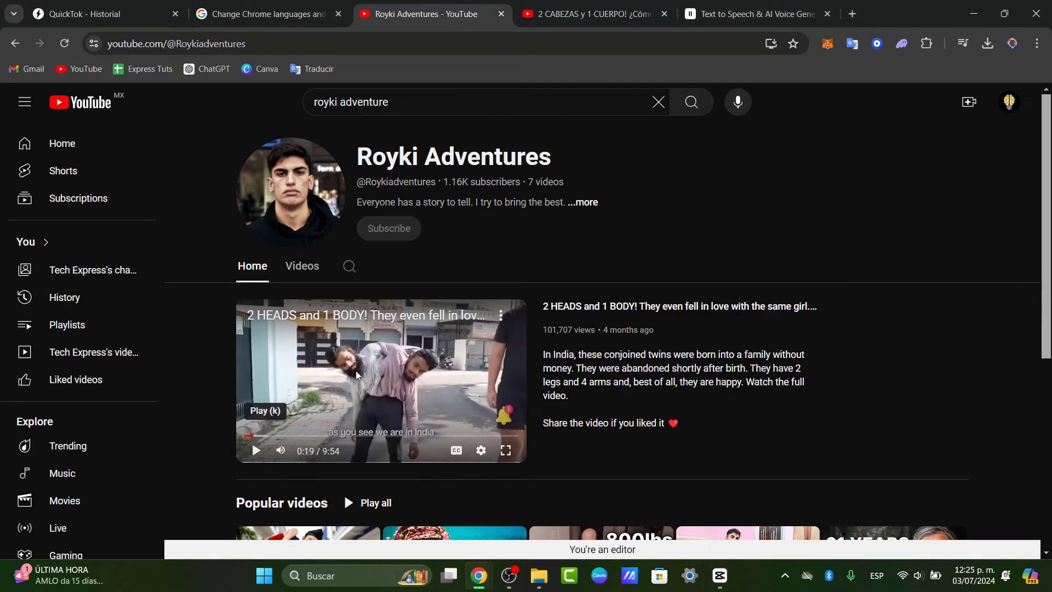
pyautogui.click(256, 455)
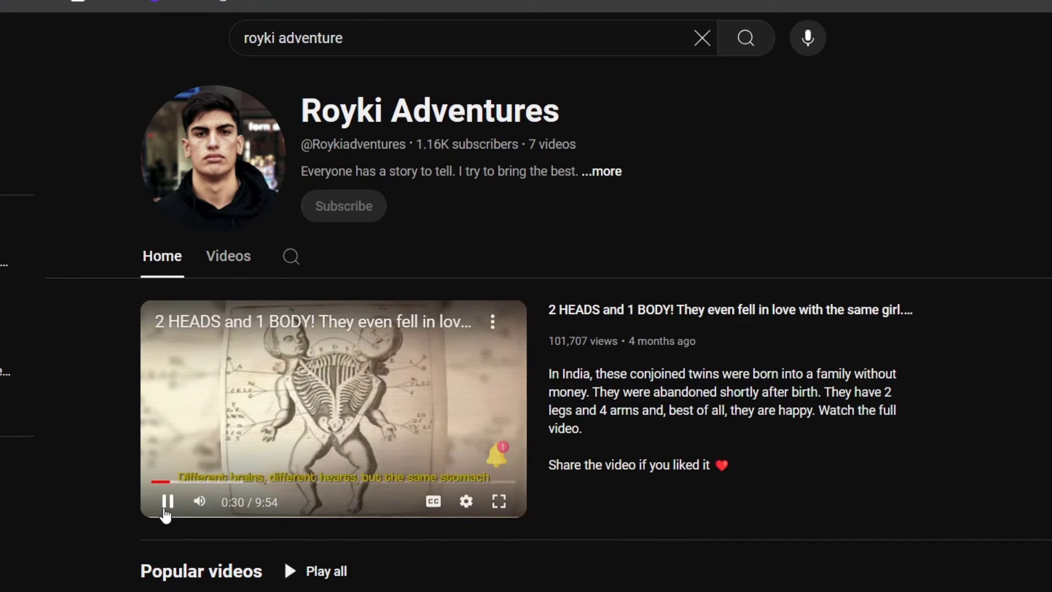
pyautogui.moveTo(169, 501)
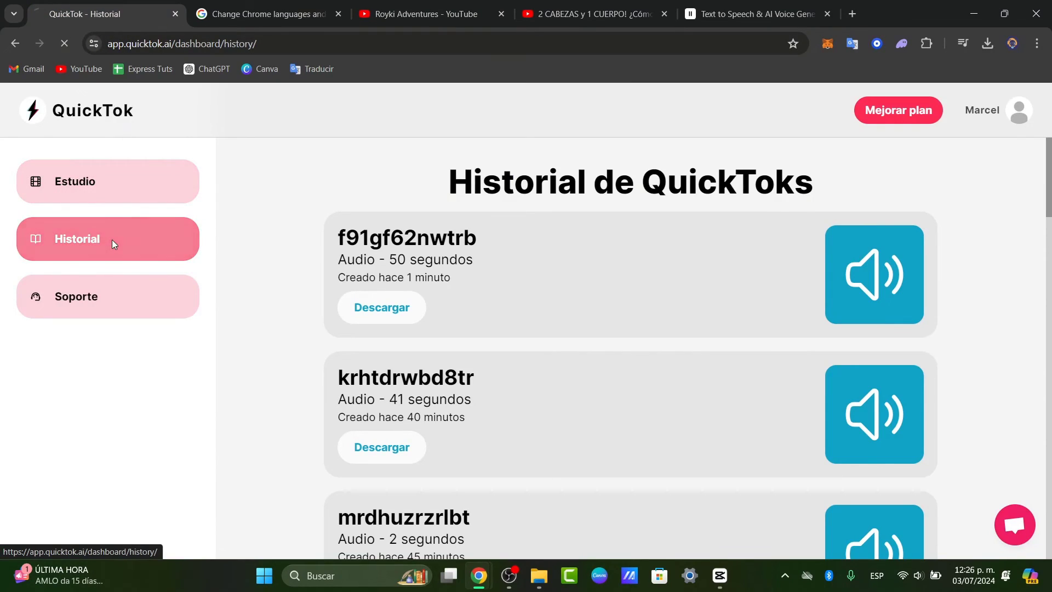
# Reload QuickTok's dub history, visit the Estudio page, then return to the Royki Adventures channel tab.
pyautogui.click(111, 233)
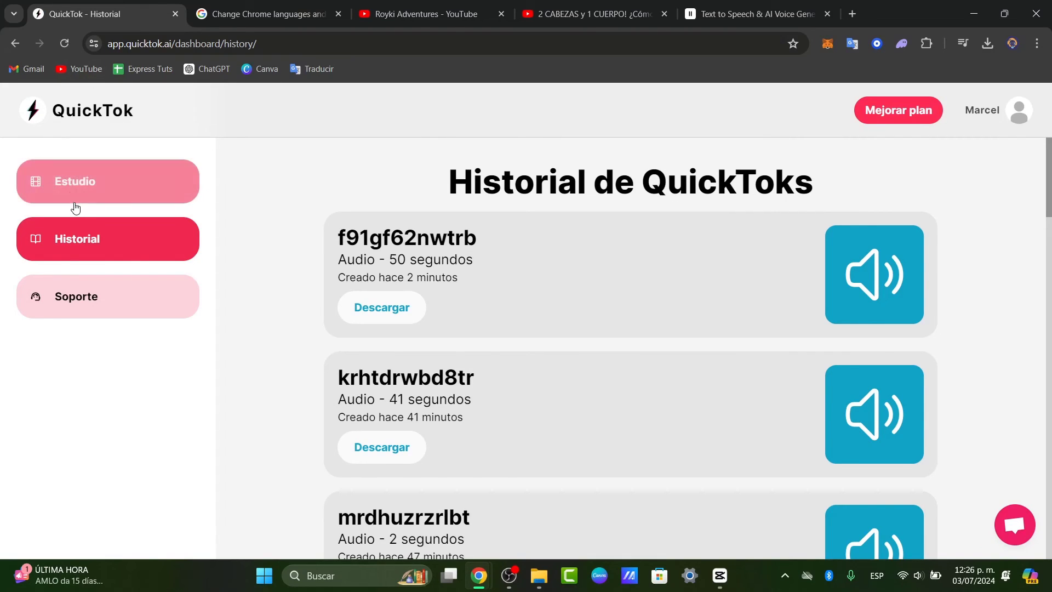
pyautogui.click(75, 185)
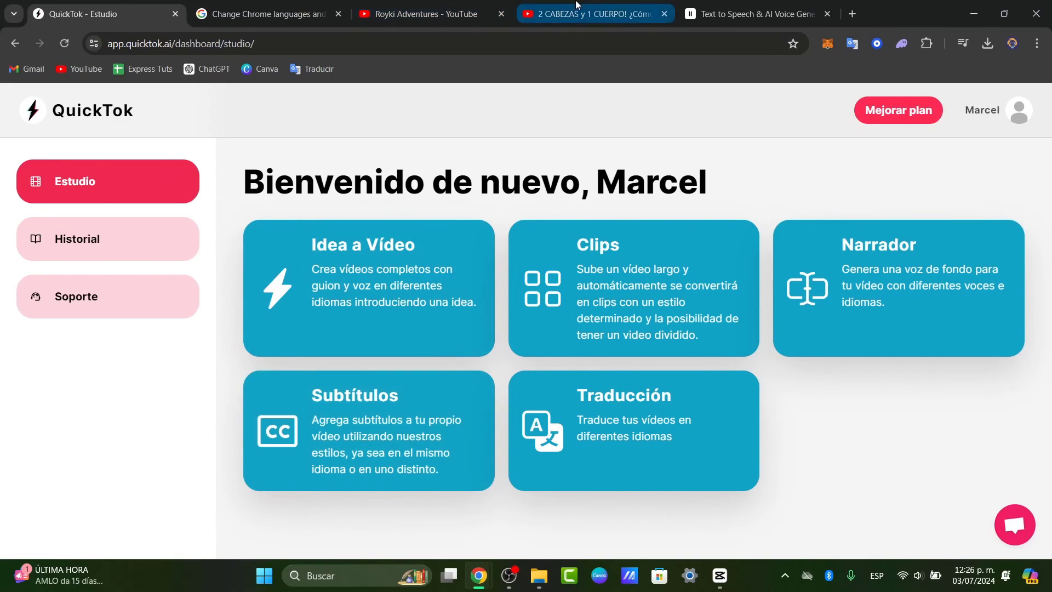
pyautogui.click(542, 14)
pyautogui.click(427, 13)
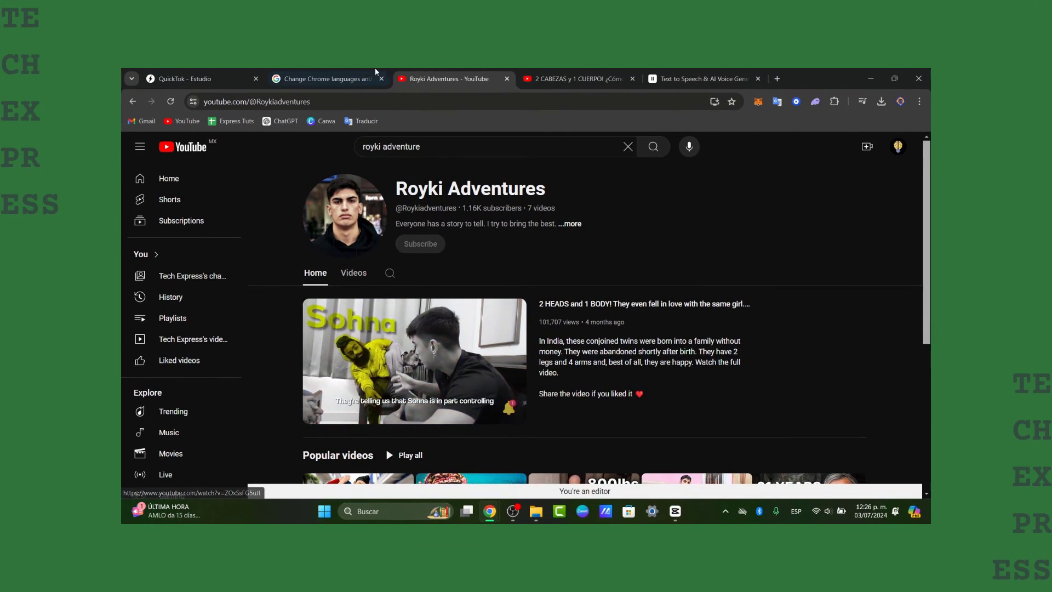
# Open QuickTok's 'Elige tu plan' page comparing the free Gratis plan with the 19€ and 39€ Profesional tiers.
pyautogui.click(228, 77)
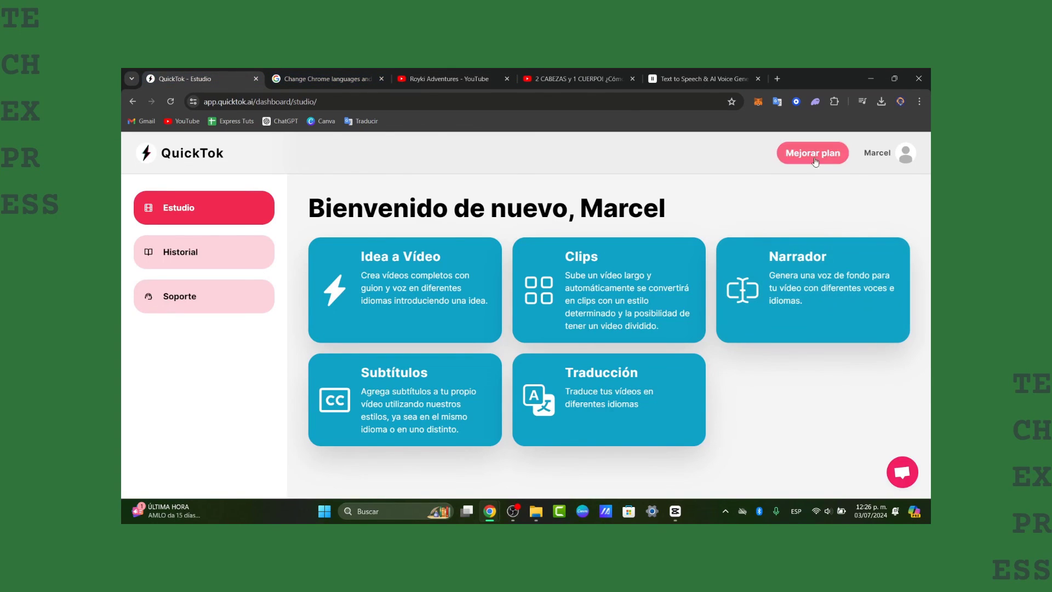
pyautogui.click(814, 161)
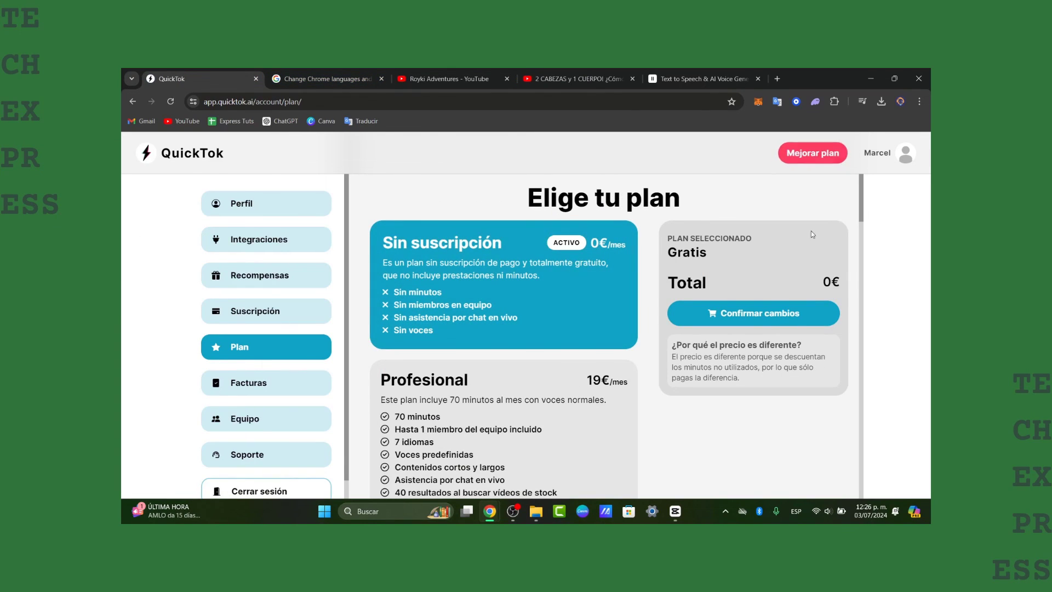
pyautogui.scroll(-5, 771, 432)
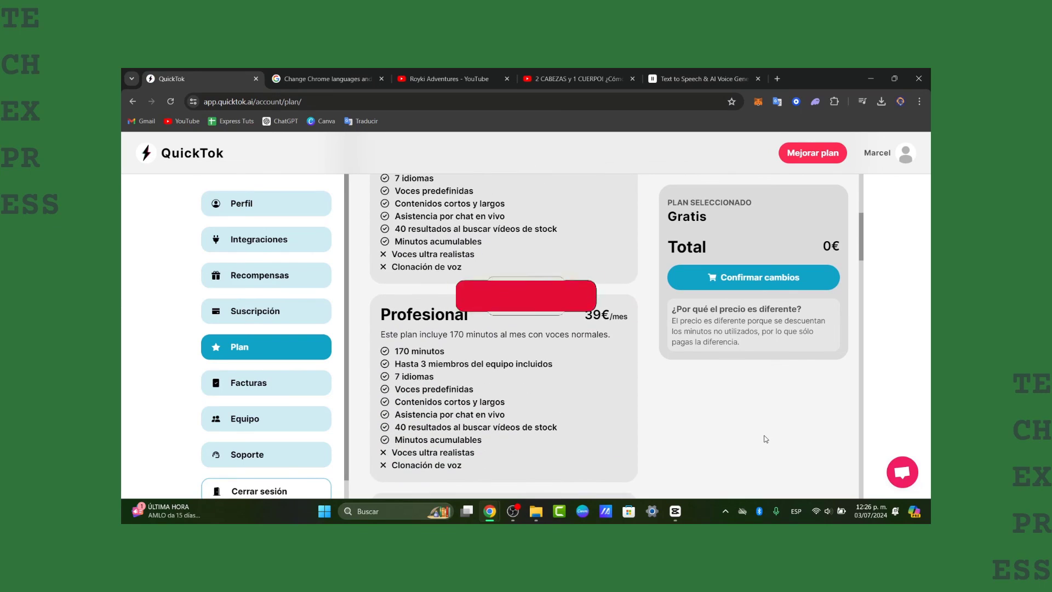